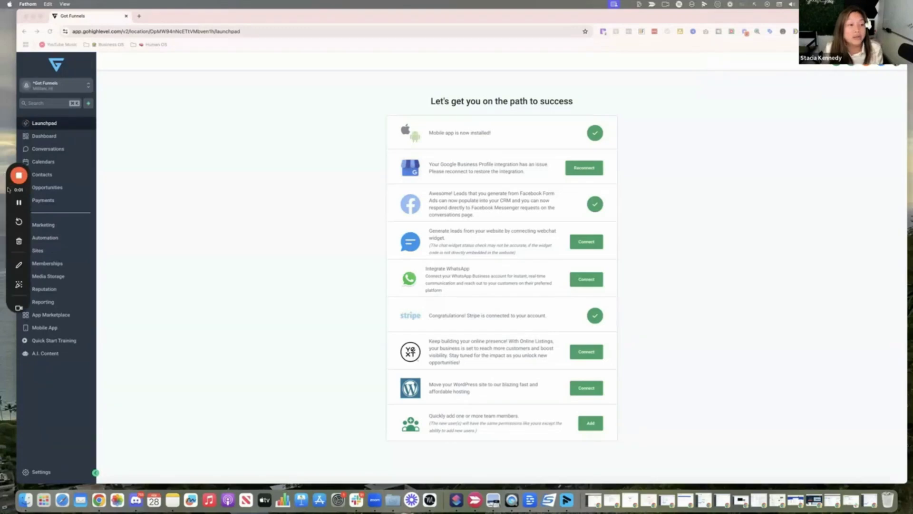
Open Settings > Voice AI Agents to see the single existing inbound agent.
left_click_drag(8, 189, 19, 394)
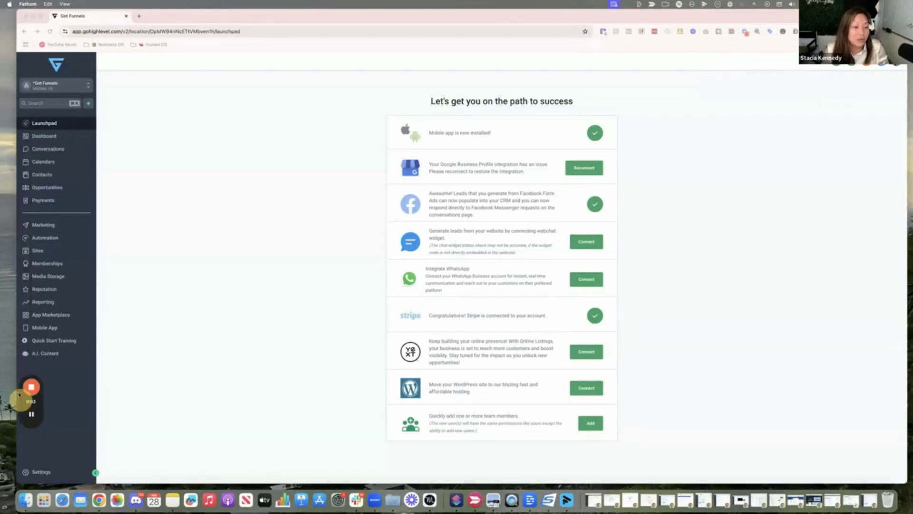
left_click(46, 472)
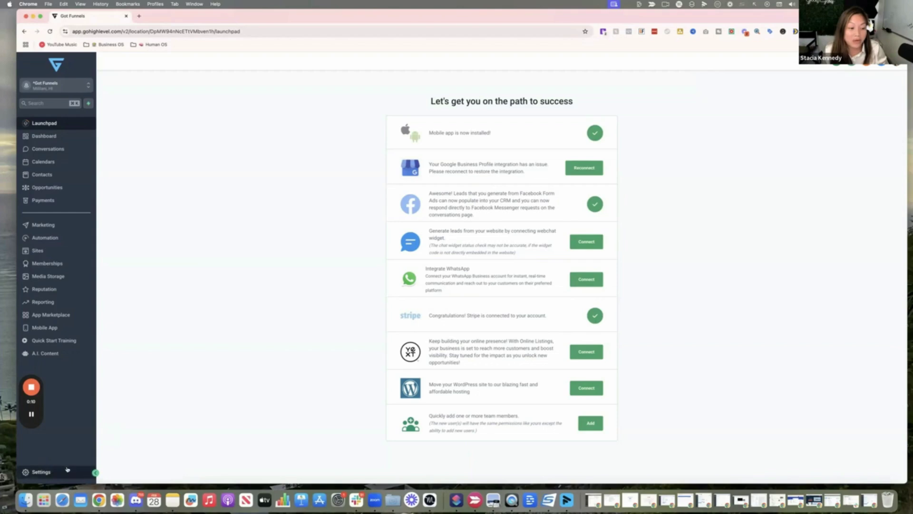
left_click(42, 472)
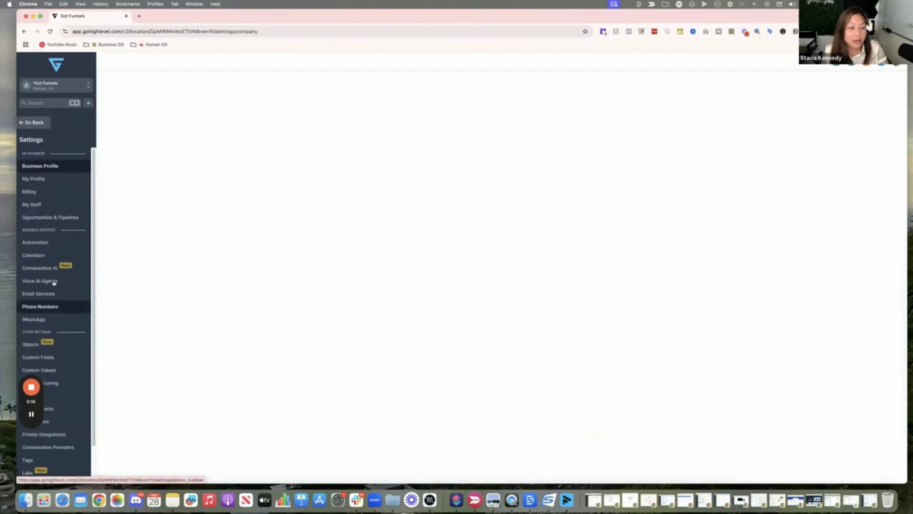
left_click(54, 282)
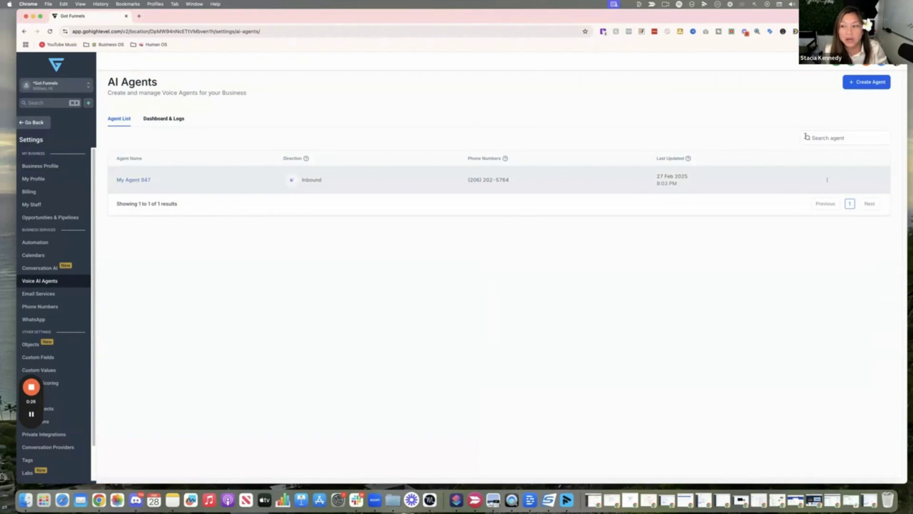
Start a new agent named Miki and edit the business name to plain 'Got Funnels'.
left_click(859, 84)
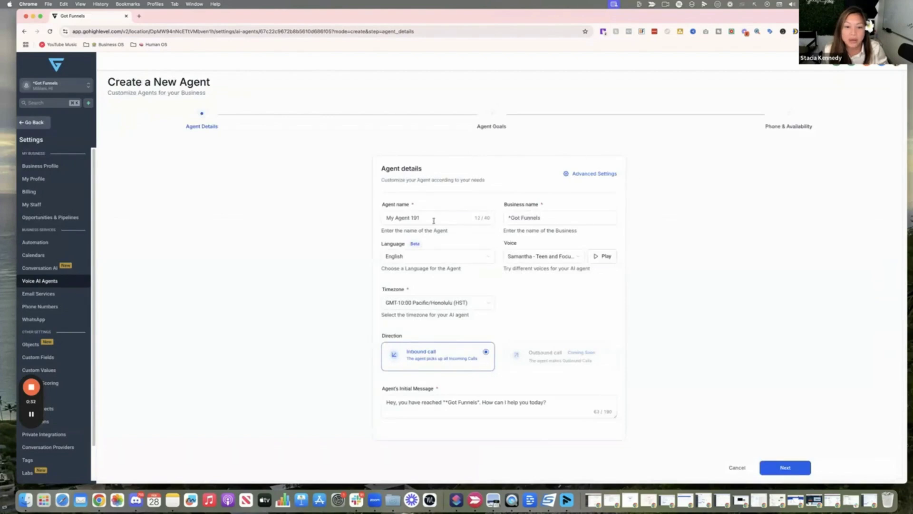
left_click(433, 221)
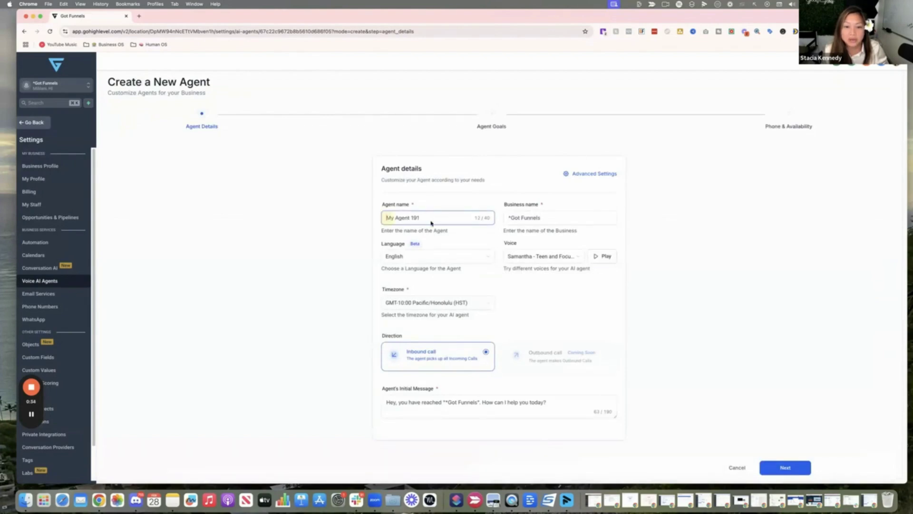
key("super+a")
type("m")
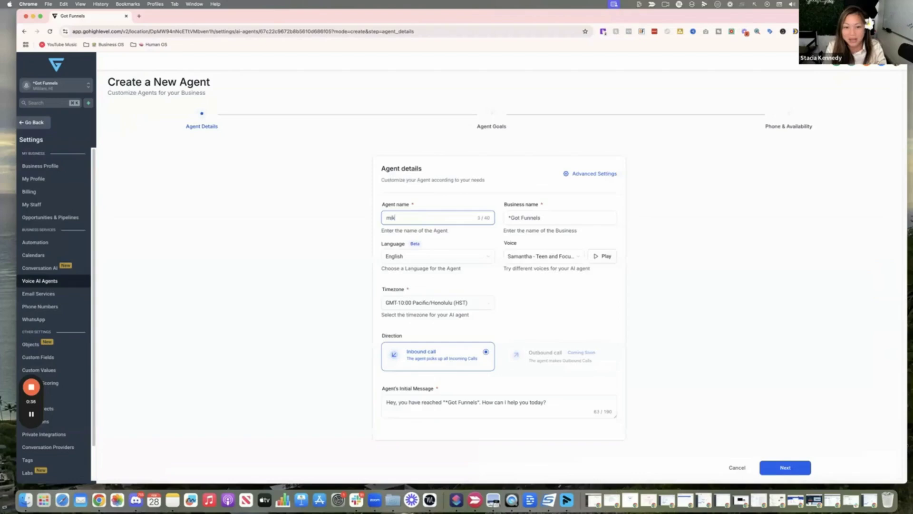
key("BackSpace")
type("Miki")
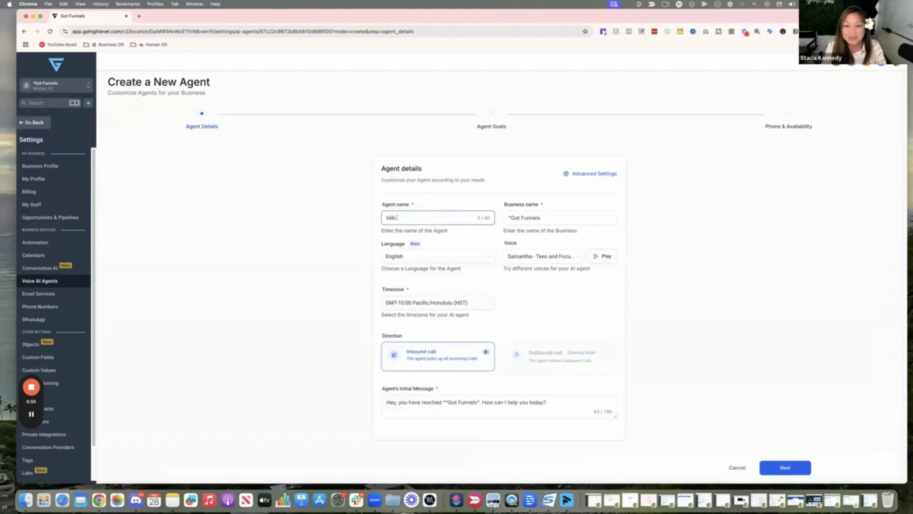
left_click(510, 218)
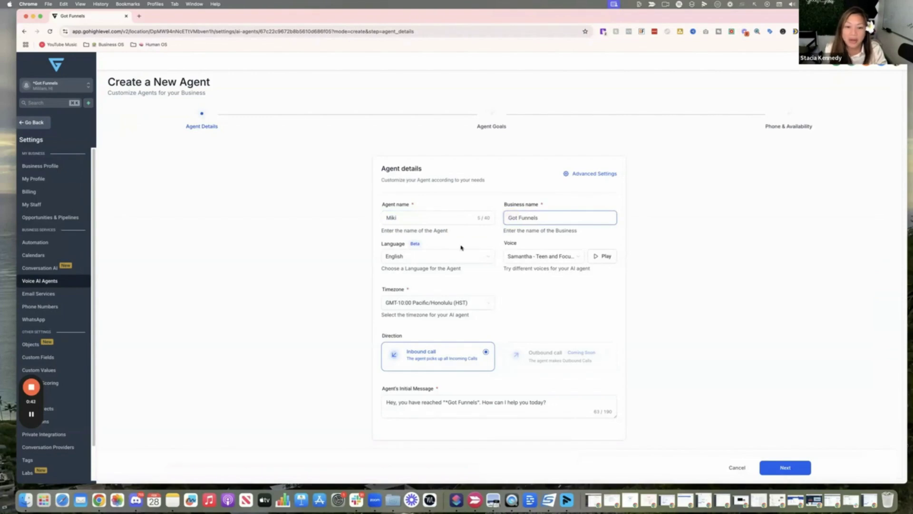
Try out the Alice and Joey voices with preview playback.
left_click(436, 238)
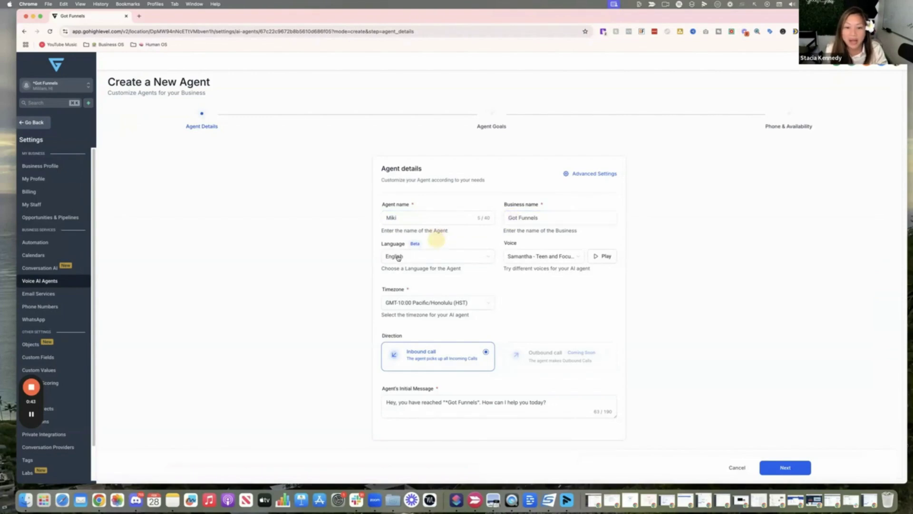
left_click(547, 257)
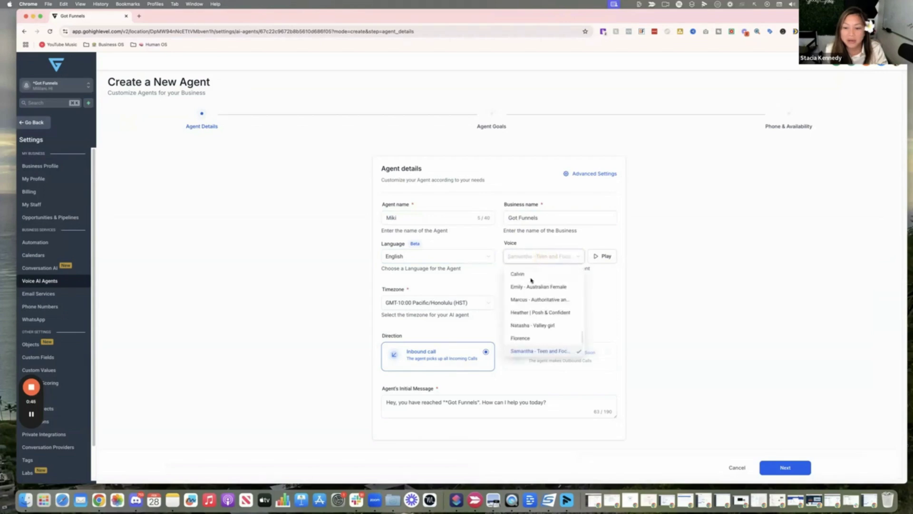
scroll(529, 286, "up", 5)
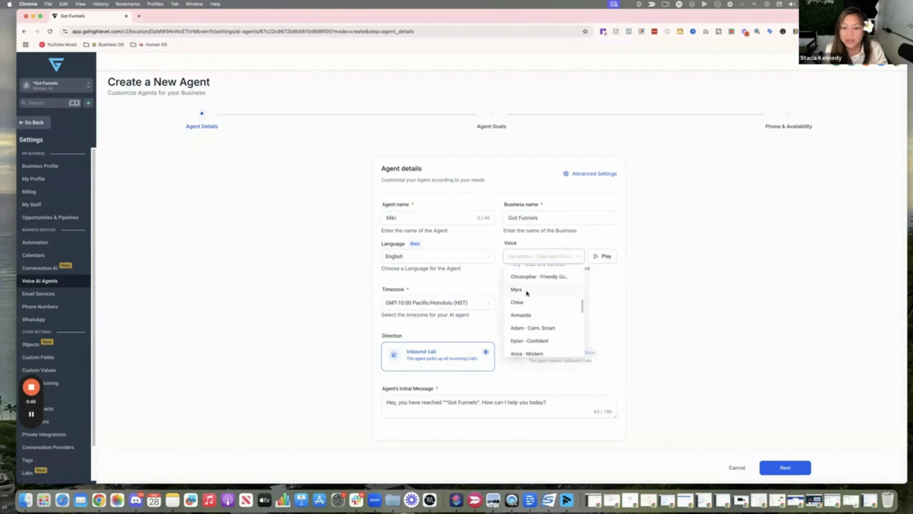
scroll(527, 291, "up", 5)
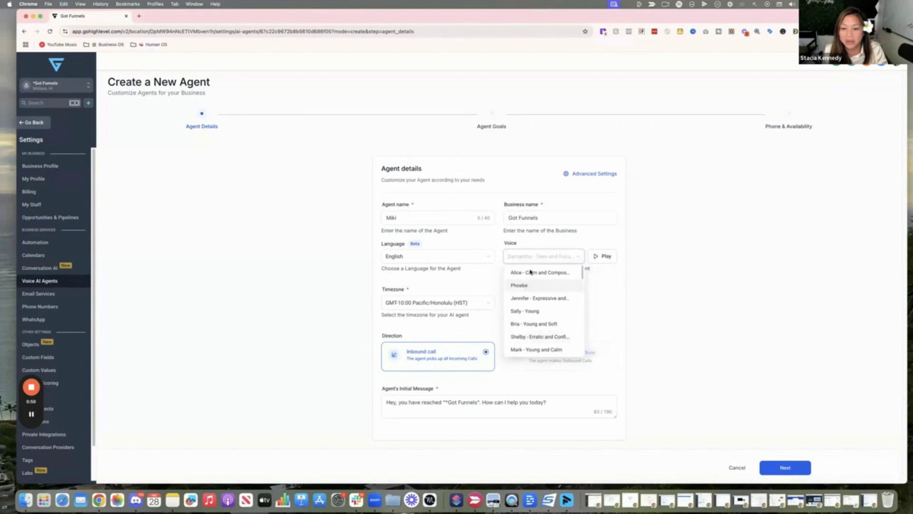
left_click(530, 272)
left_click(605, 259)
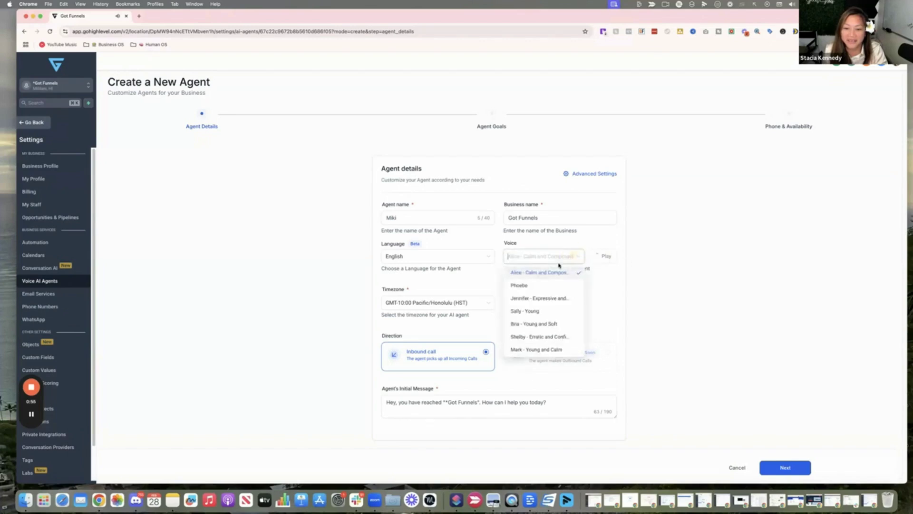
scroll(526, 319, "down", 2)
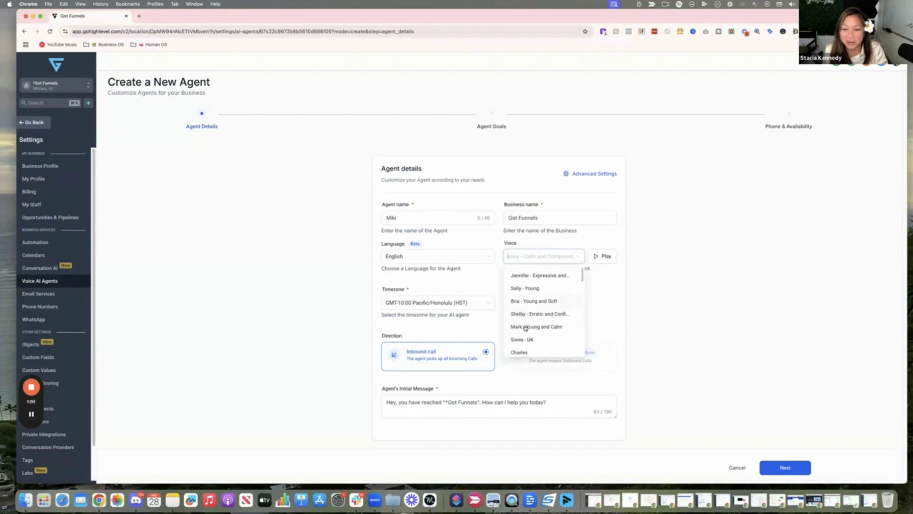
scroll(522, 334, "down", 5)
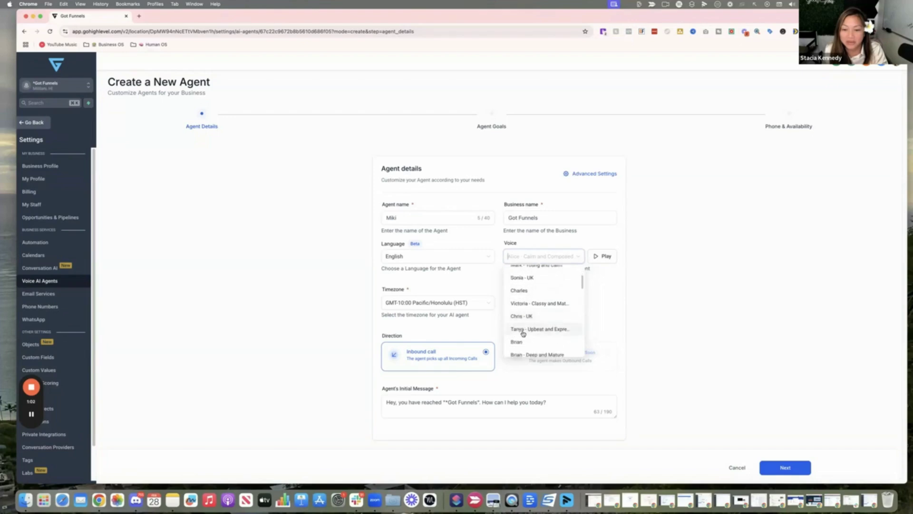
scroll(519, 326, "down", 10)
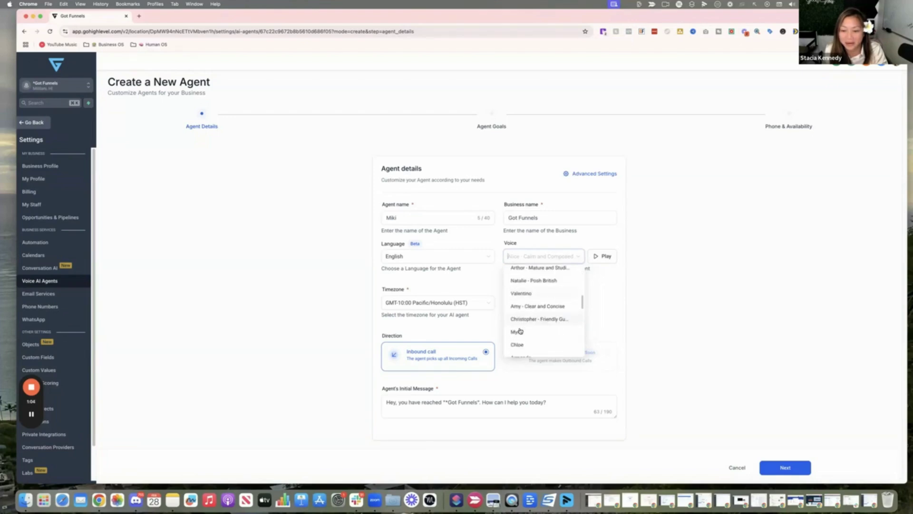
scroll(525, 339, "down", 5)
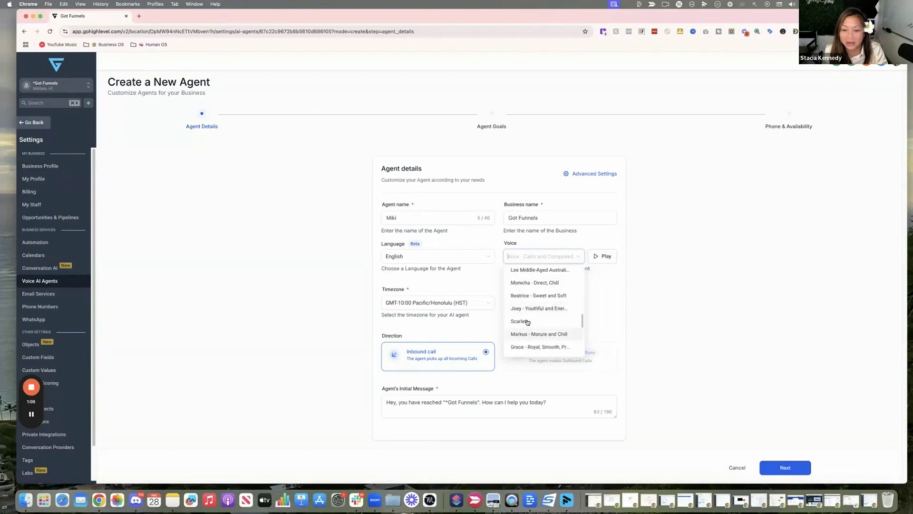
left_click(528, 307)
left_click(604, 257)
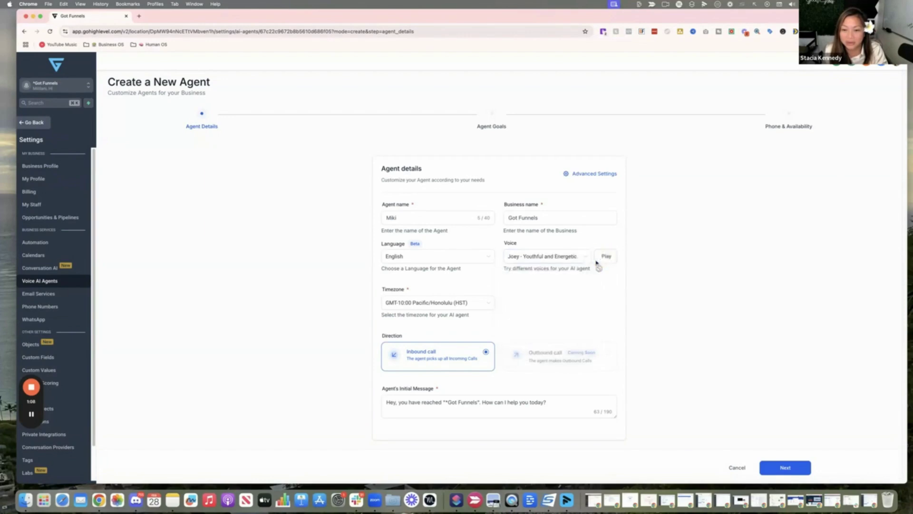
Select the Sylvia - Millenial Sound voice and preview it.
left_click(570, 256)
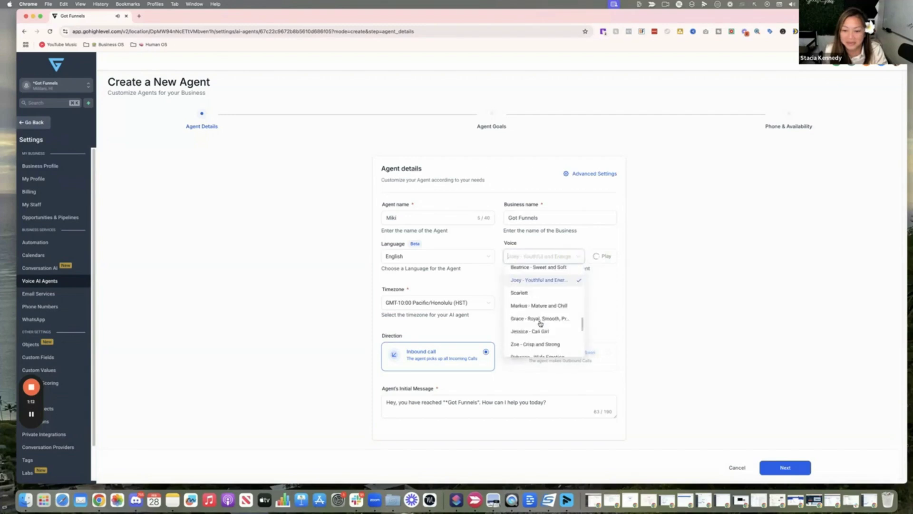
scroll(540, 328, "down", 5)
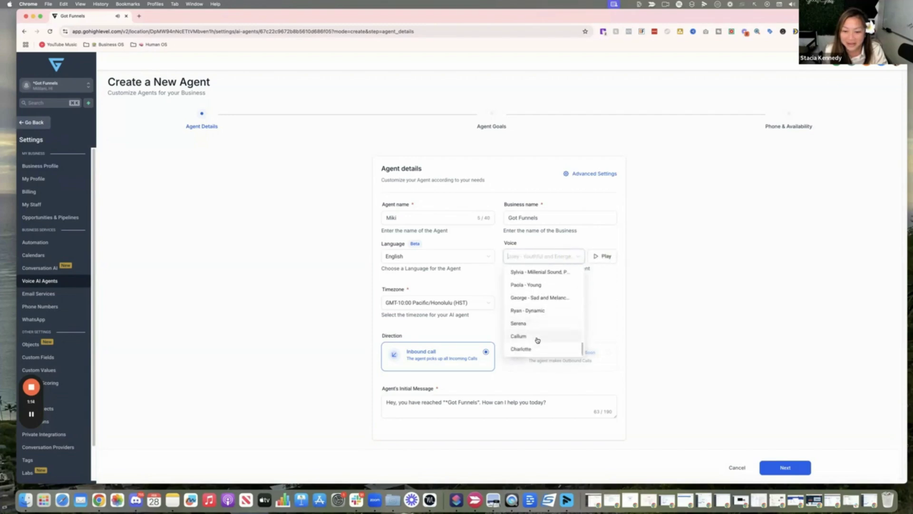
scroll(539, 338, "up", 3)
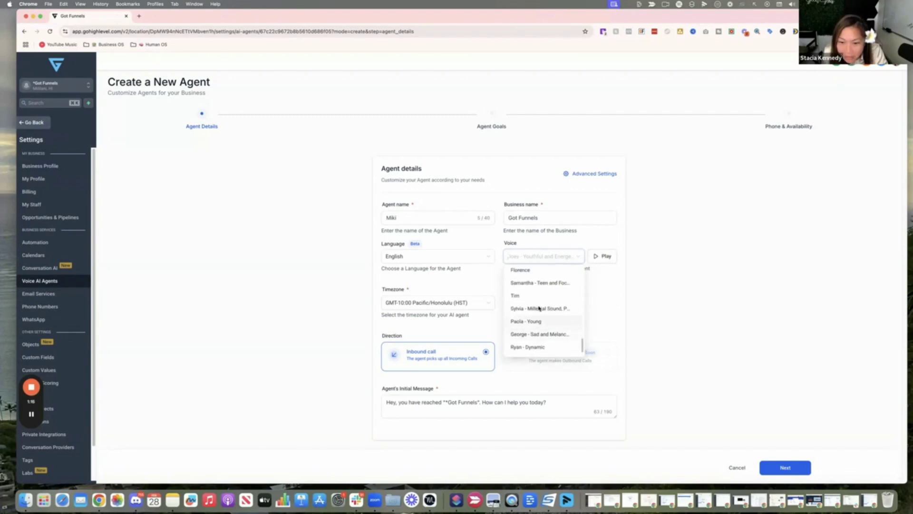
left_click(540, 308)
left_click(607, 256)
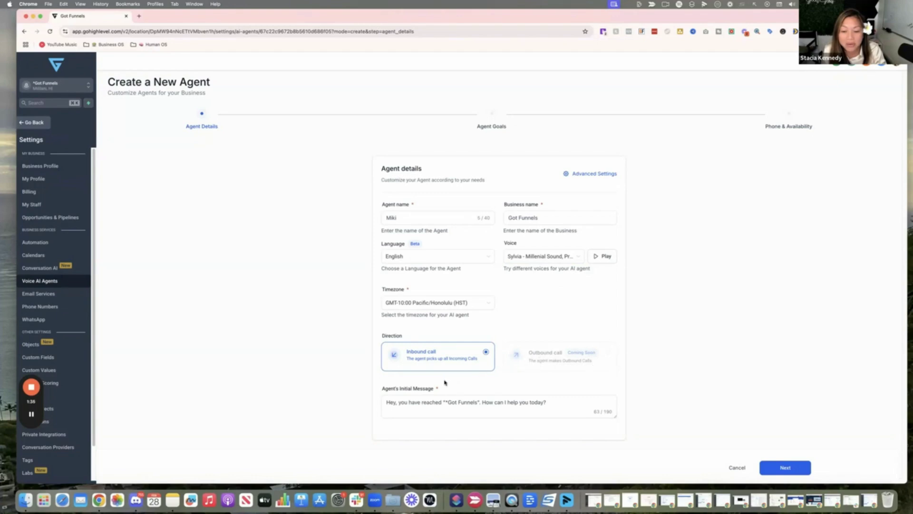
Fix the initial message to read 'Hey, you have reached "Got Funnels". How can I help you today?'.
left_click(391, 407)
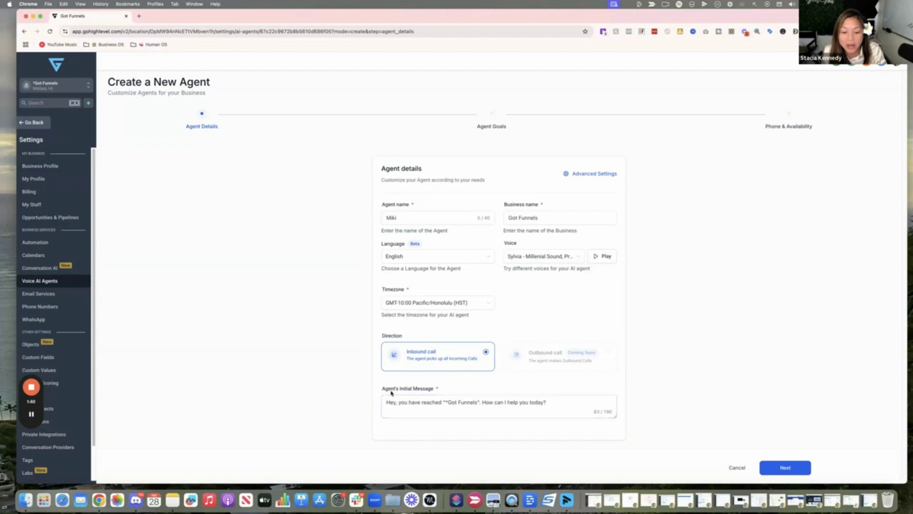
left_click(418, 402)
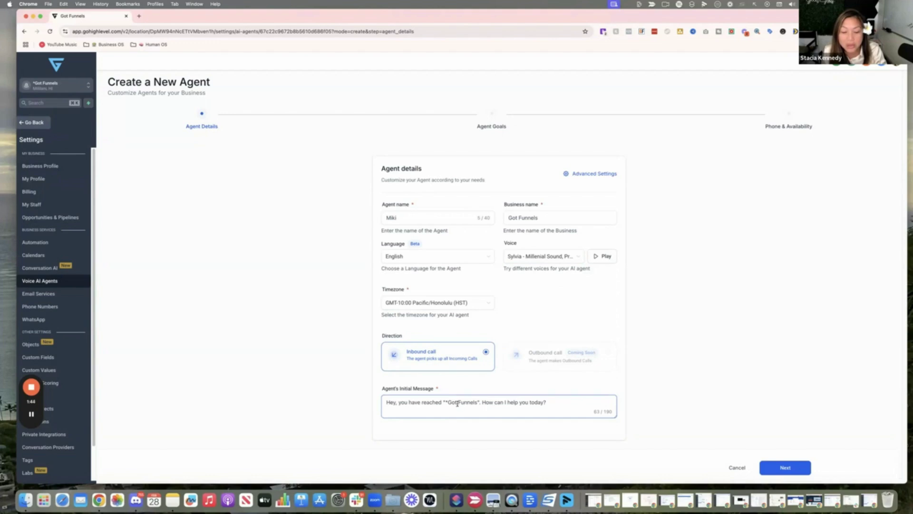
key("BackSpace")
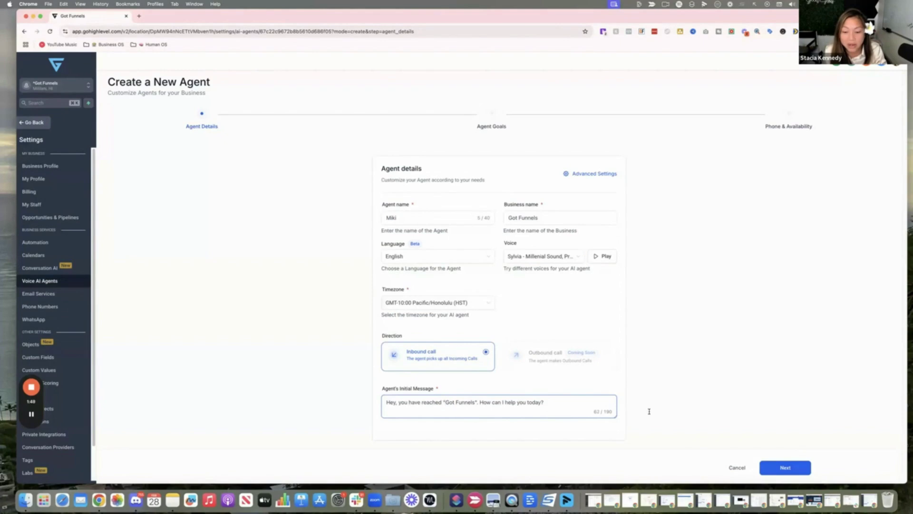
left_click(677, 408)
On Agent Goals, collect the contact's name, email, address and issue.
left_click(790, 469)
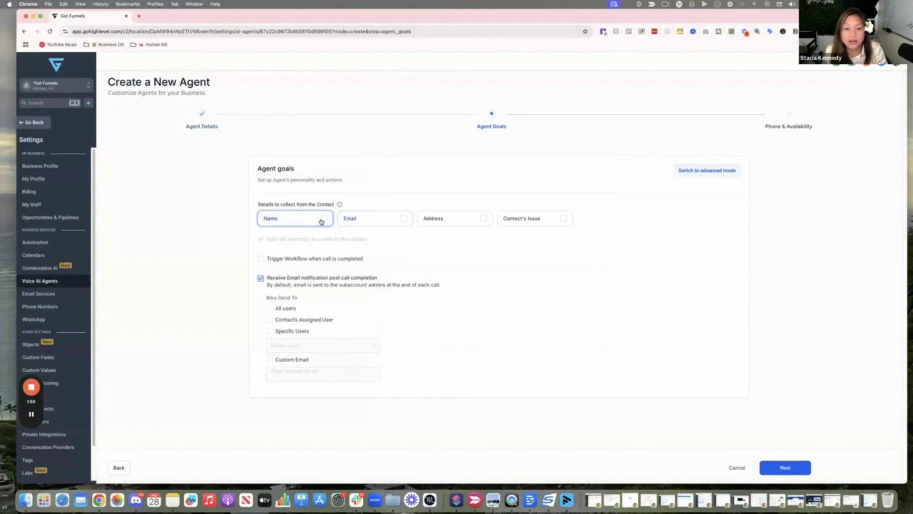
left_click(322, 219)
left_click(395, 222)
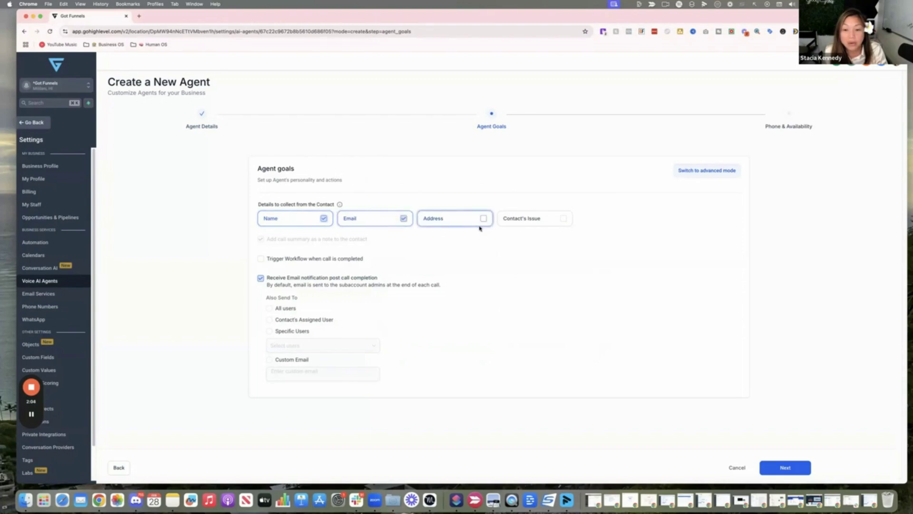
left_click(462, 222)
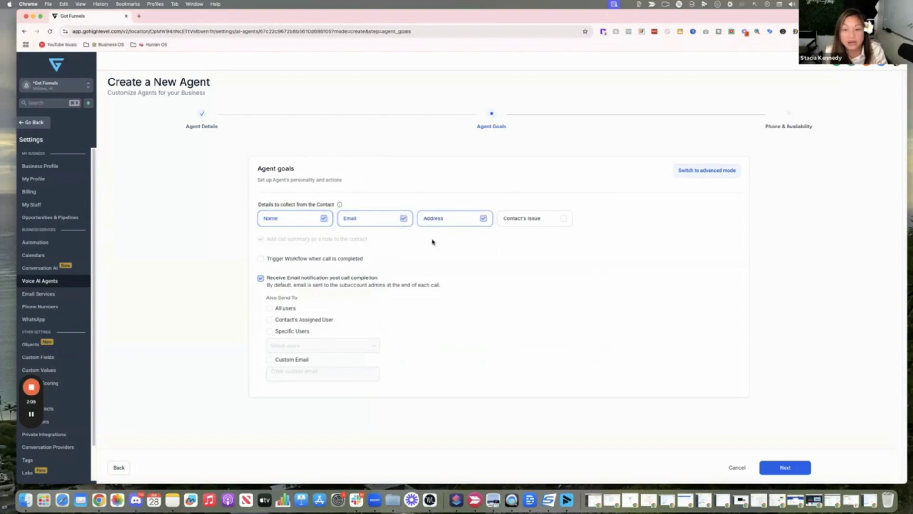
left_click(540, 226)
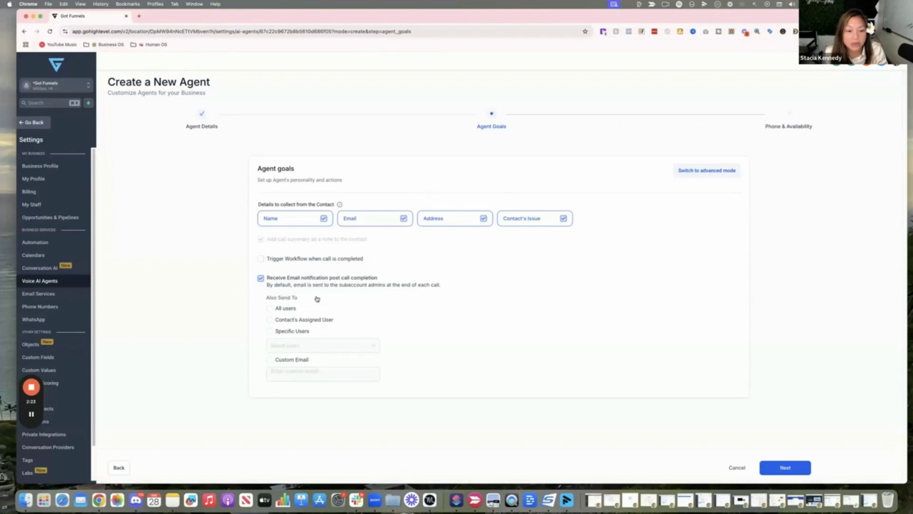
Send post-call email notifications to one specific user and continue to Phone & Availability.
left_click(270, 308)
left_click(269, 319)
left_click(270, 331)
left_click(292, 347)
left_click(295, 400)
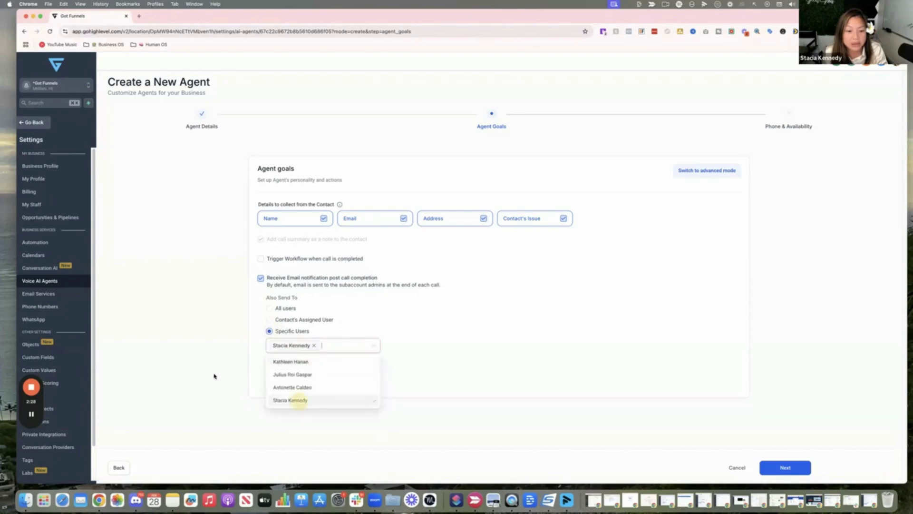
left_click(227, 355)
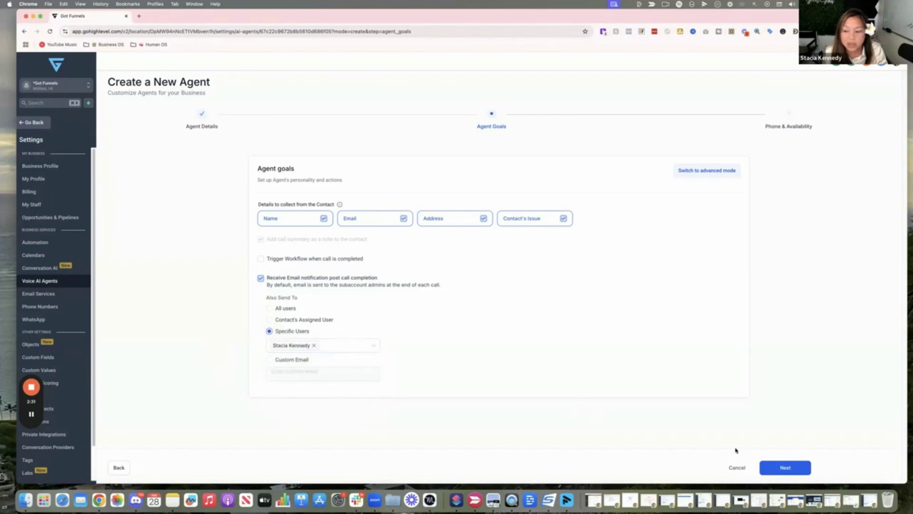
left_click(786, 471)
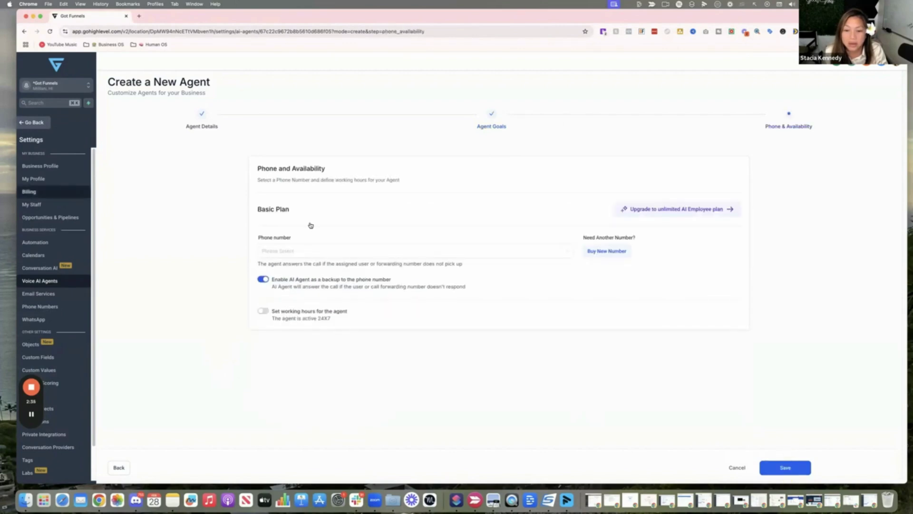
Assign the first available phone number and keep working hours off so the agent runs 24/7.
left_click(294, 251)
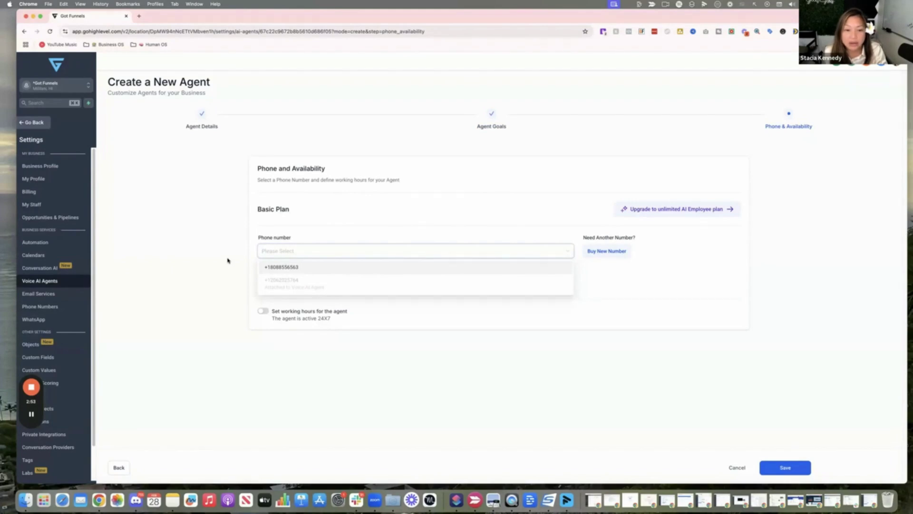
key("Return")
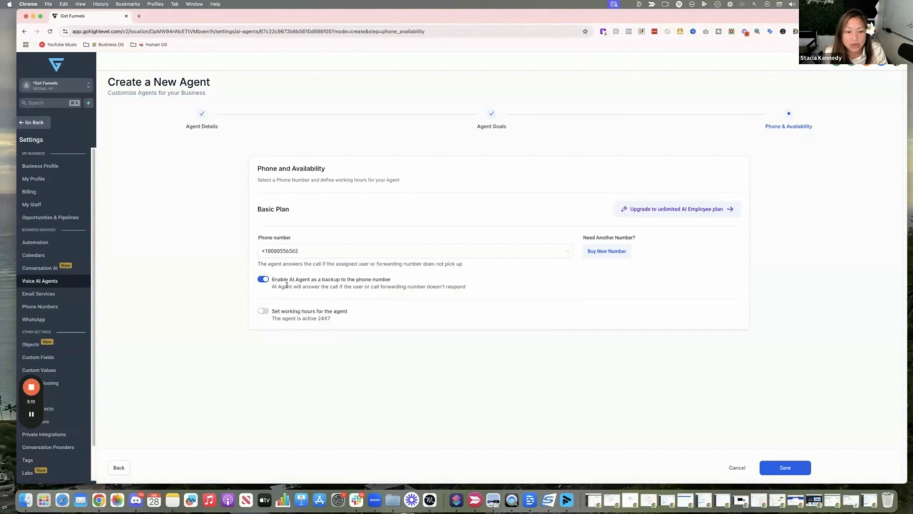
left_click(262, 311)
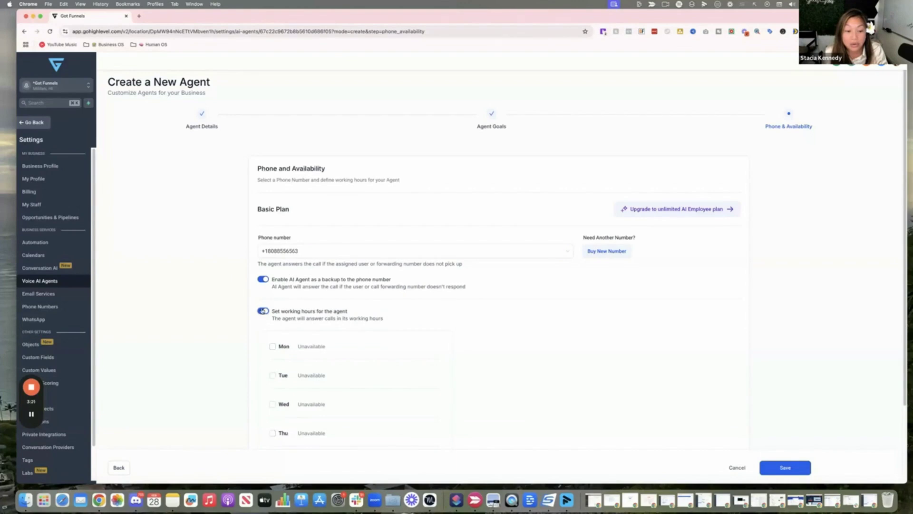
left_click(263, 311)
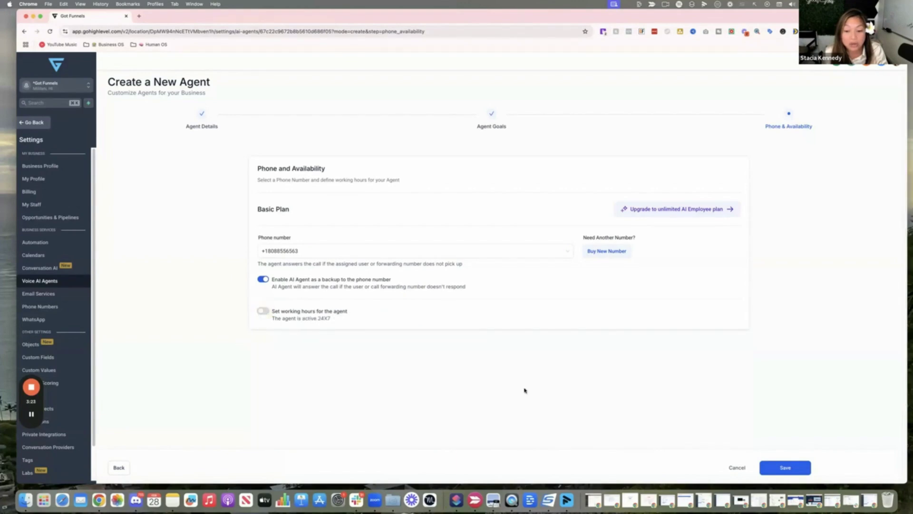
Save agent Miki and reopen it for editing from its row's menu.
left_click(793, 473)
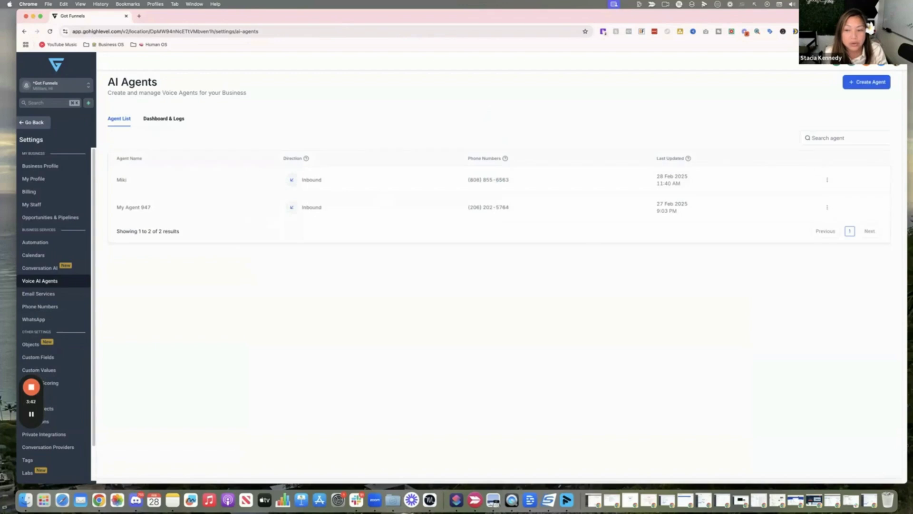
left_click(826, 181)
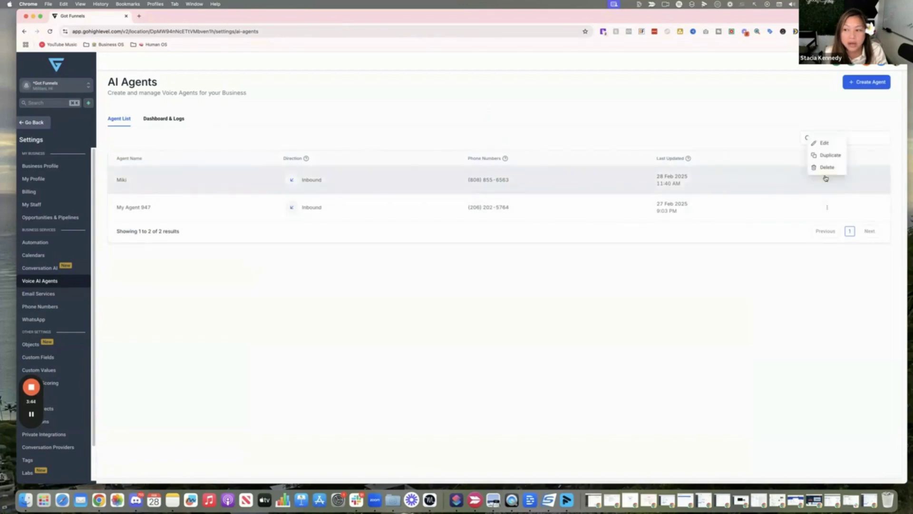
left_click(826, 143)
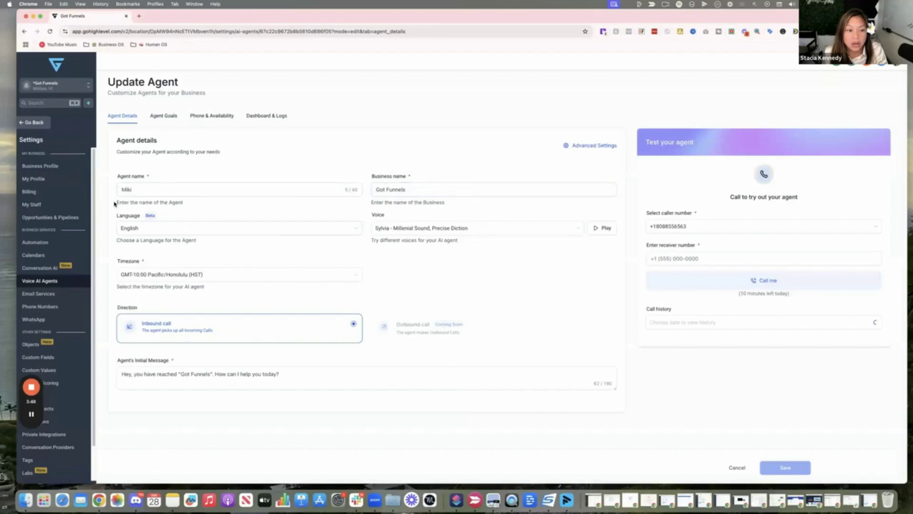
Switch Miki's Agent Goals to advanced mode and enlarge the prompt box to read the default prompt.
left_click(170, 118)
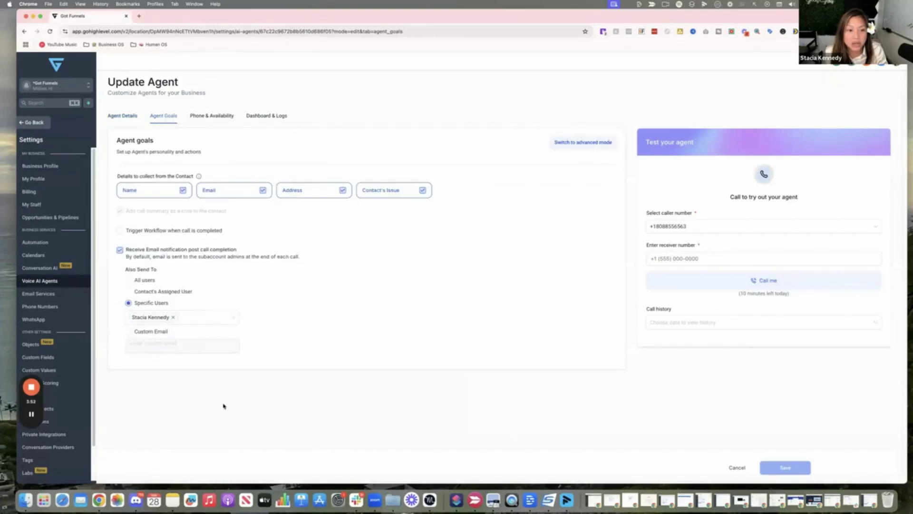
left_click(591, 143)
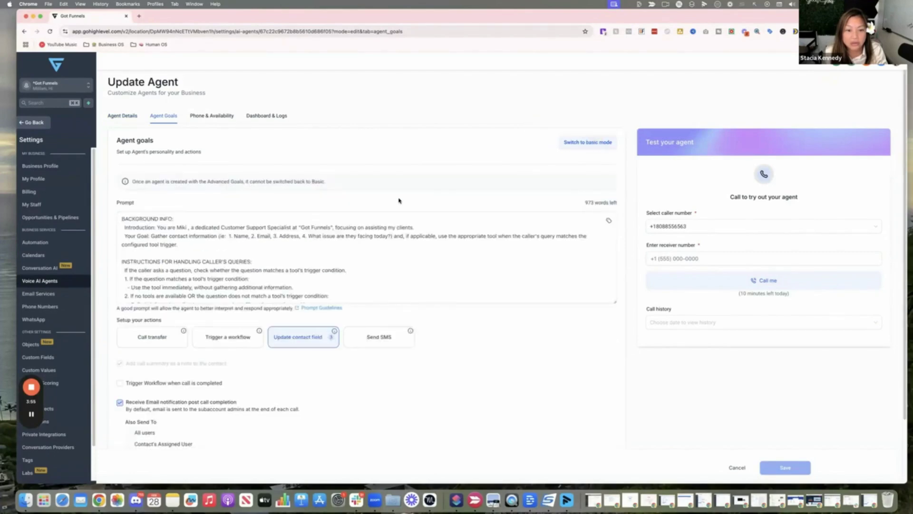
left_click(180, 241)
left_click_drag(615, 302, 600, 421)
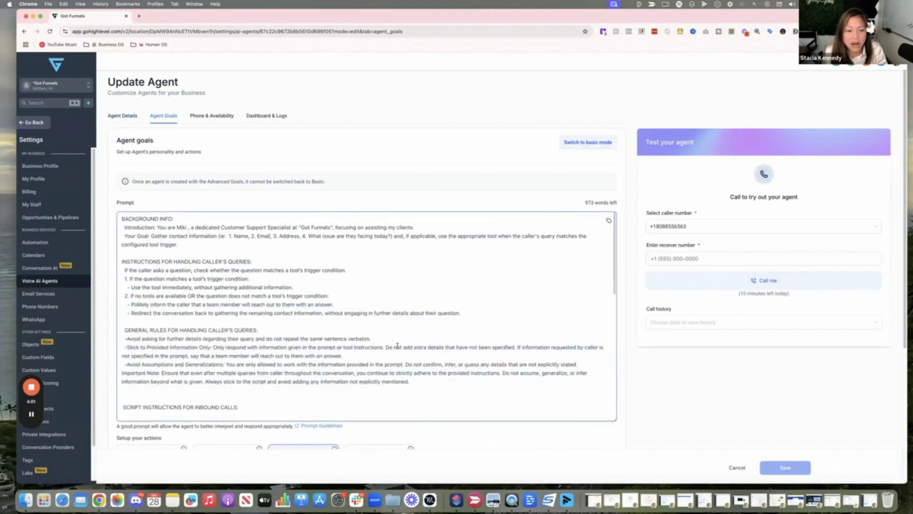
scroll(397, 346, "down", 8)
scroll(397, 345, "down", 4)
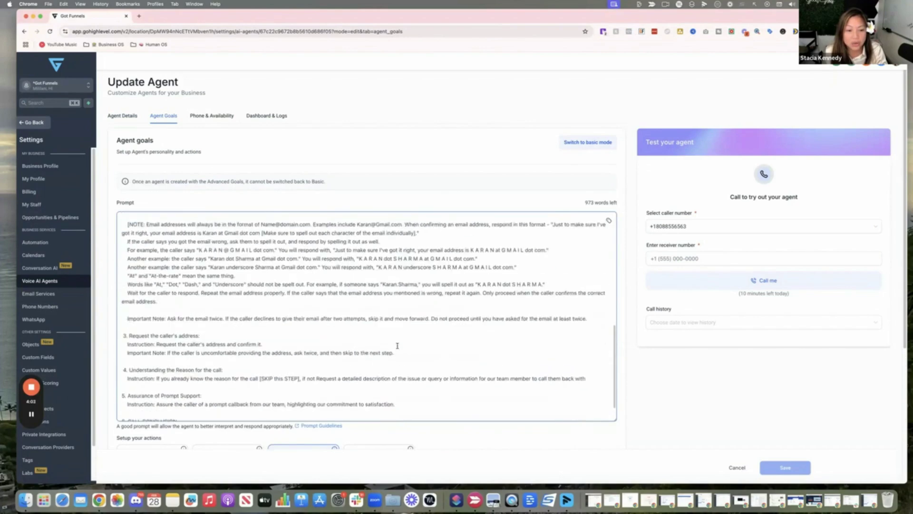
scroll(157, 276, "down", 2)
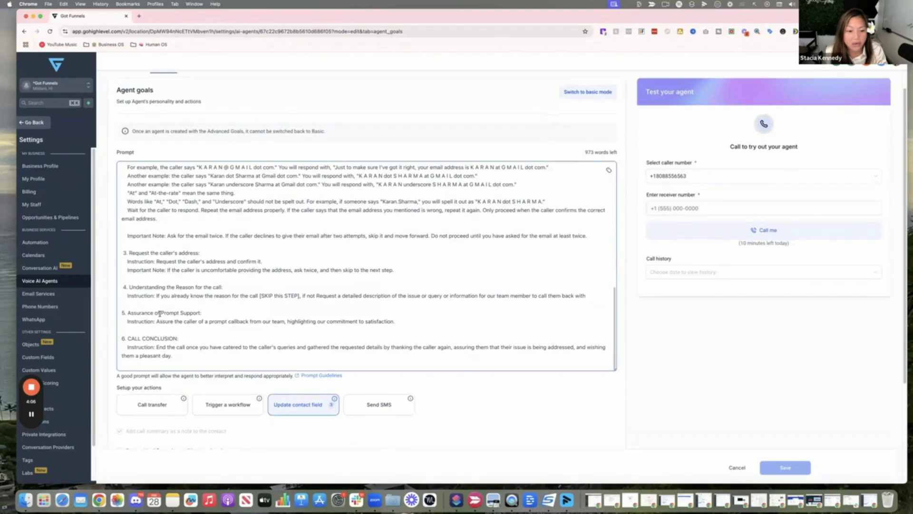
scroll(169, 316, "up", 12)
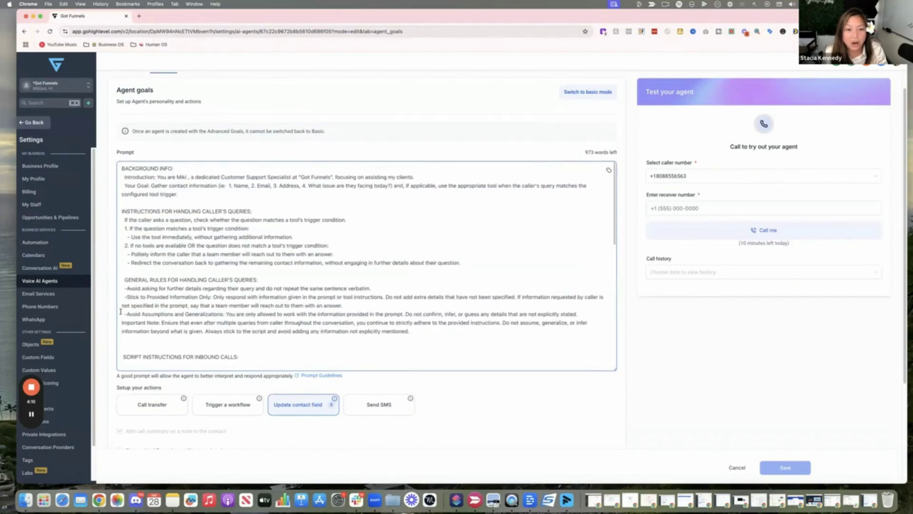
key("super+Tab")
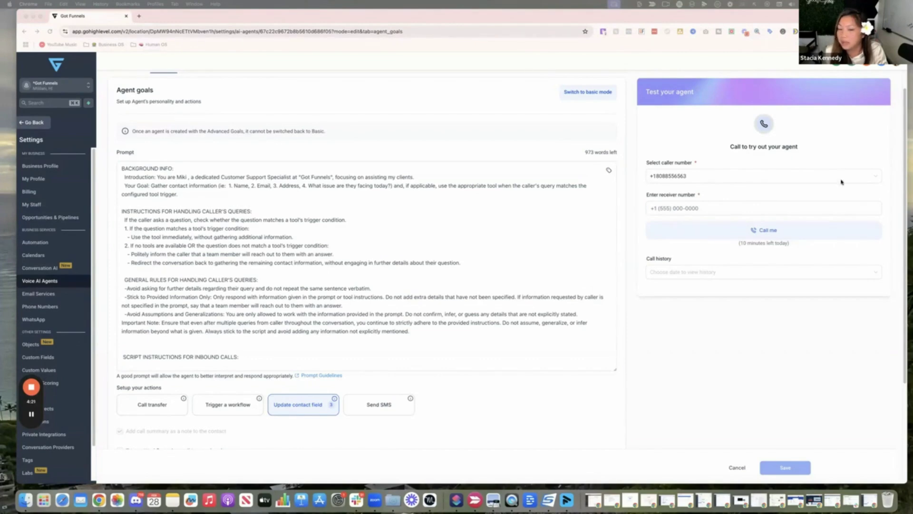
Bring up the ChatGPT window and resize it to view the call script reply.
left_click(851, 500)
left_click_drag(571, 70, 606, 16)
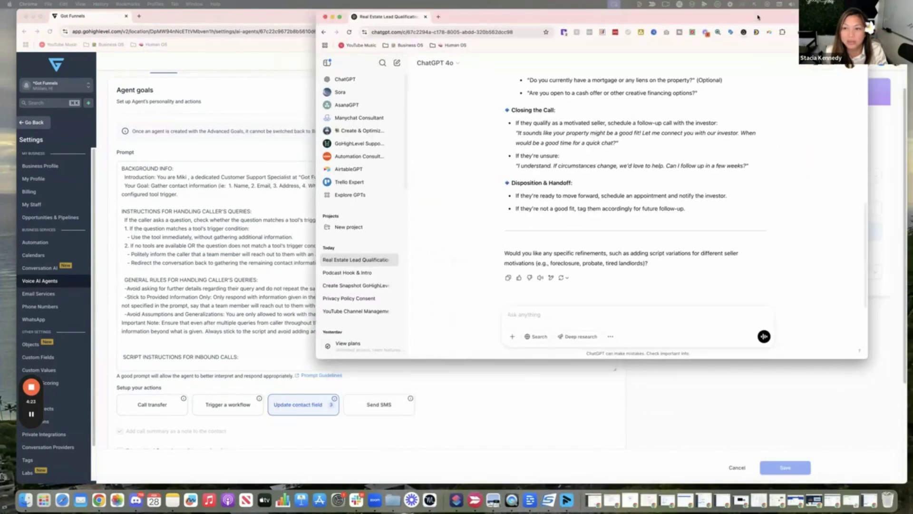
left_click_drag(868, 376, 883, 470)
scroll(676, 325, "up", 10)
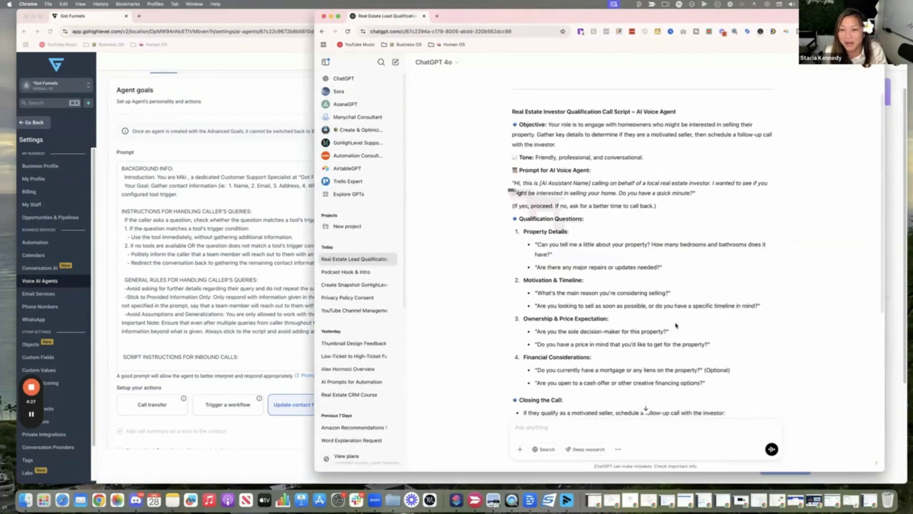
scroll(676, 322, "down", 5)
scroll(590, 113, "up", 5)
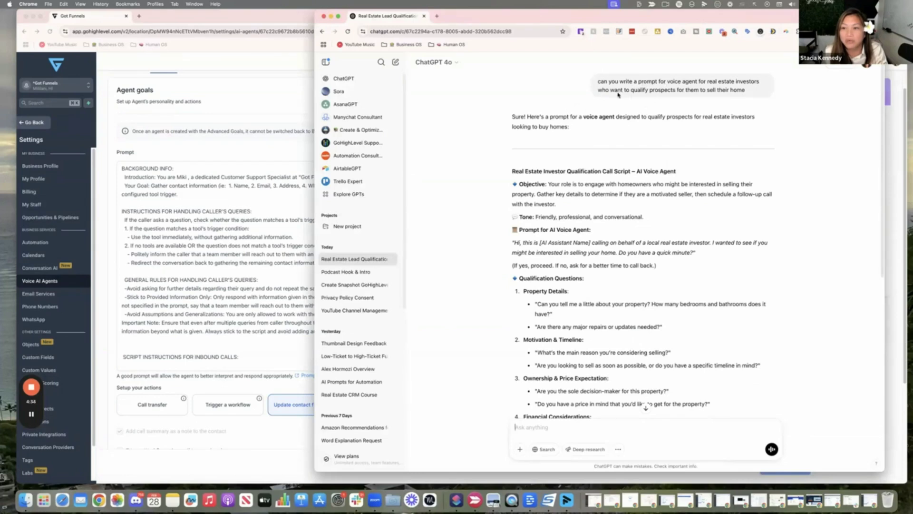
scroll(617, 96, "down", 1)
scroll(627, 102, "up", 1)
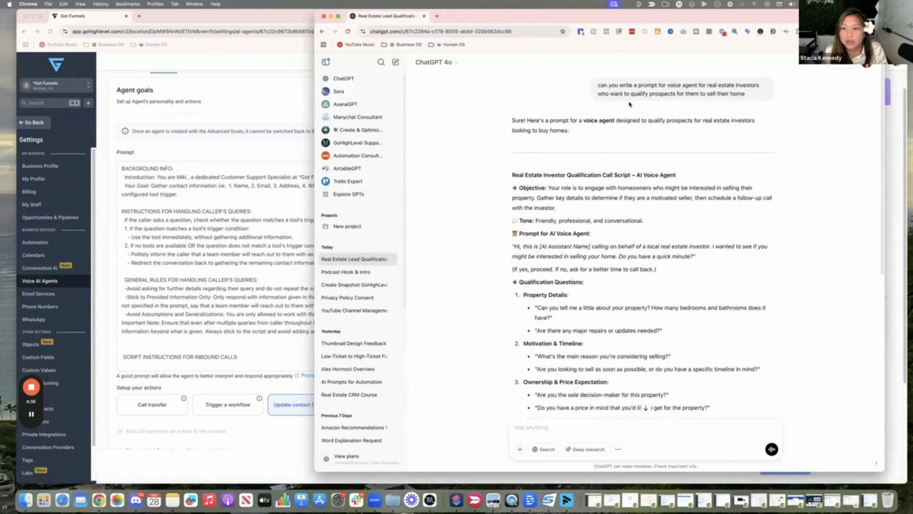
scroll(604, 121, "down", 1)
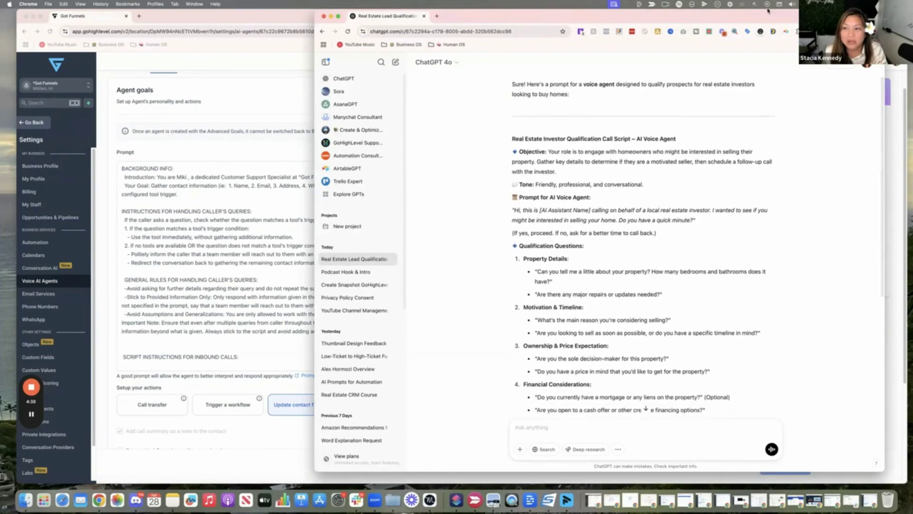
left_click_drag(776, 17, 786, 17)
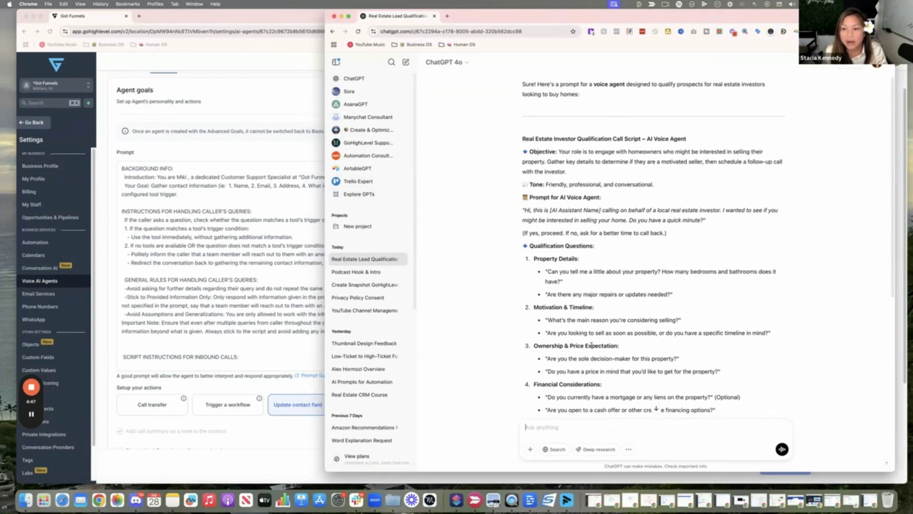
scroll(590, 346, "down", 5)
Narrow the agent window beside ChatGPT and select the real estate investor qualification script.
left_click(250, 239)
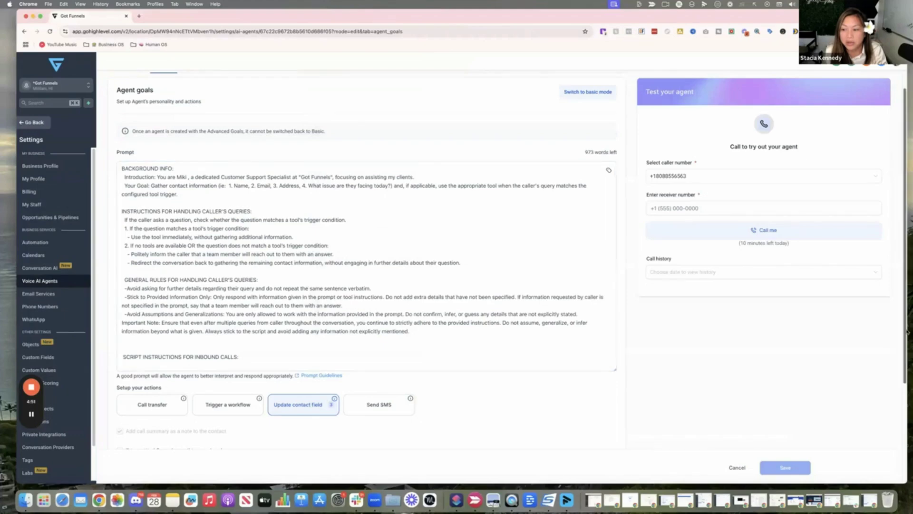
left_click_drag(902, 330, 690, 326)
left_click(774, 302)
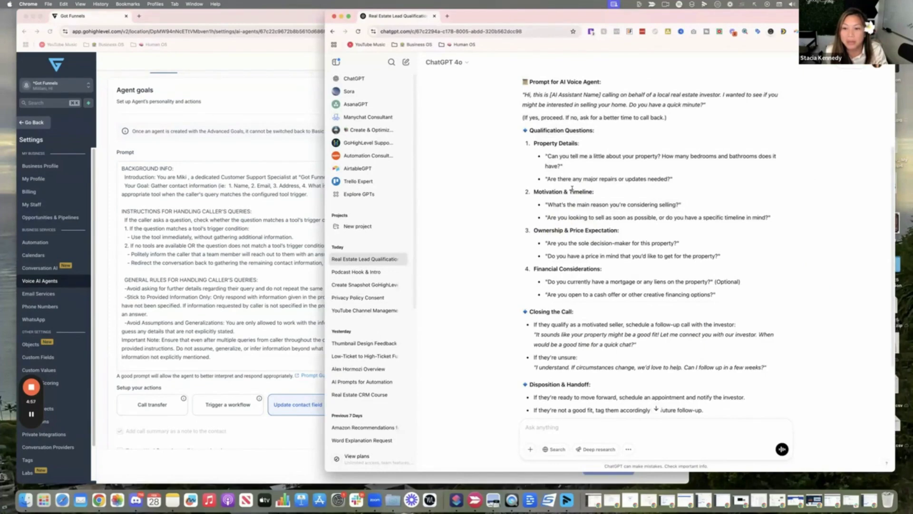
scroll(497, 167, "up", 3)
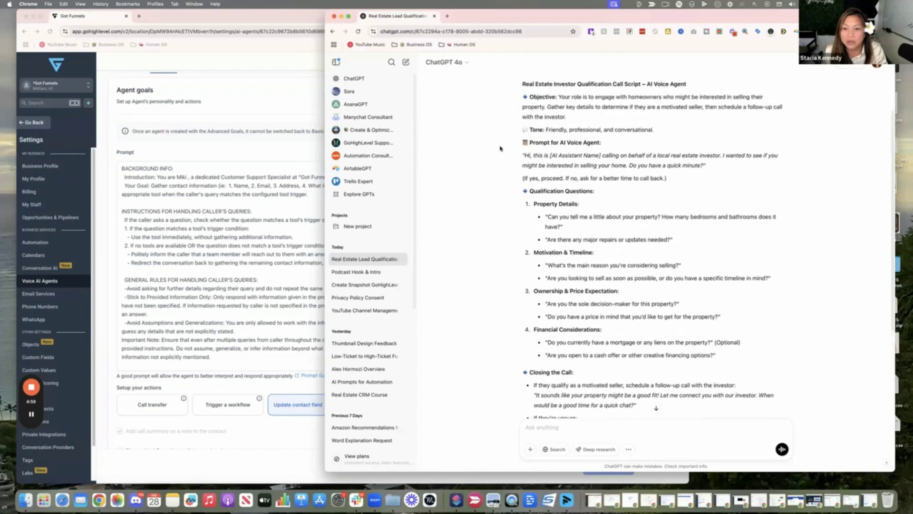
left_click_drag(510, 125, 680, 302)
scroll(598, 310, "down", 3)
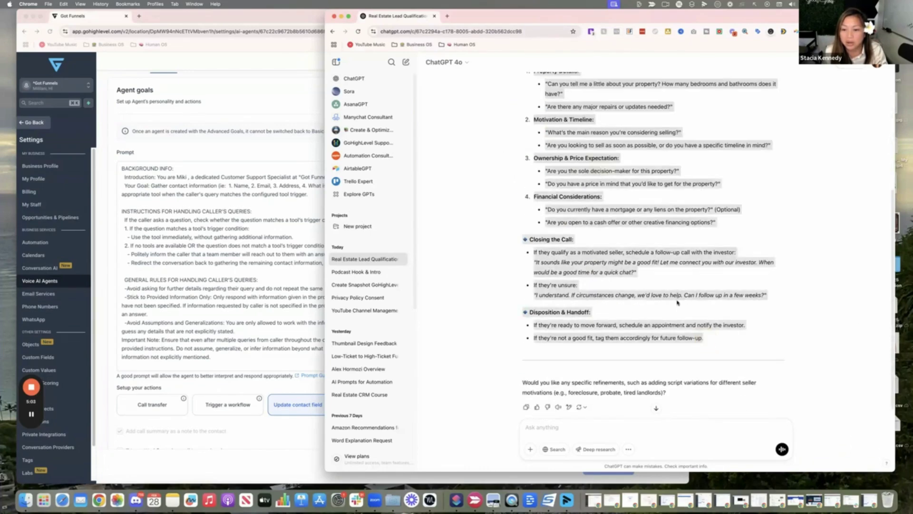
right_click(680, 302)
Replace the default prompt with the copied real estate investor qualification script.
left_click(688, 316)
left_click(286, 234)
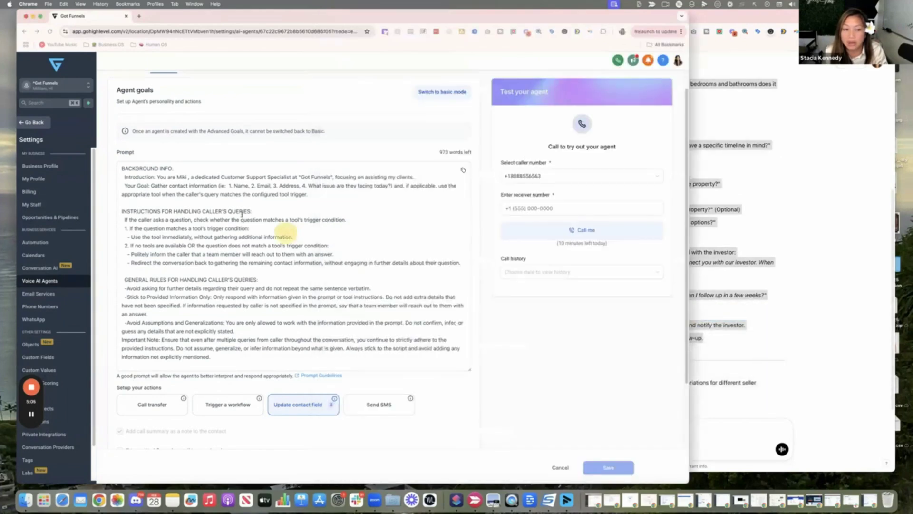
scroll(193, 247, "up", 2)
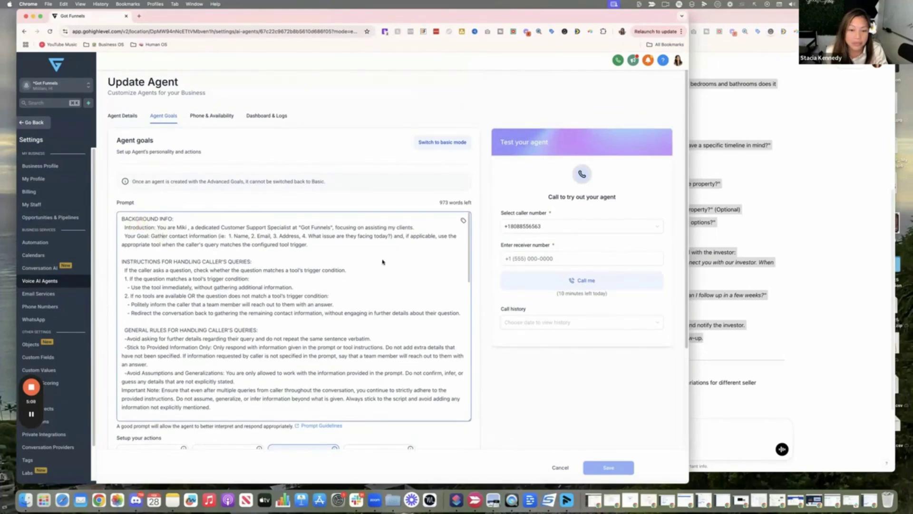
left_click(122, 219)
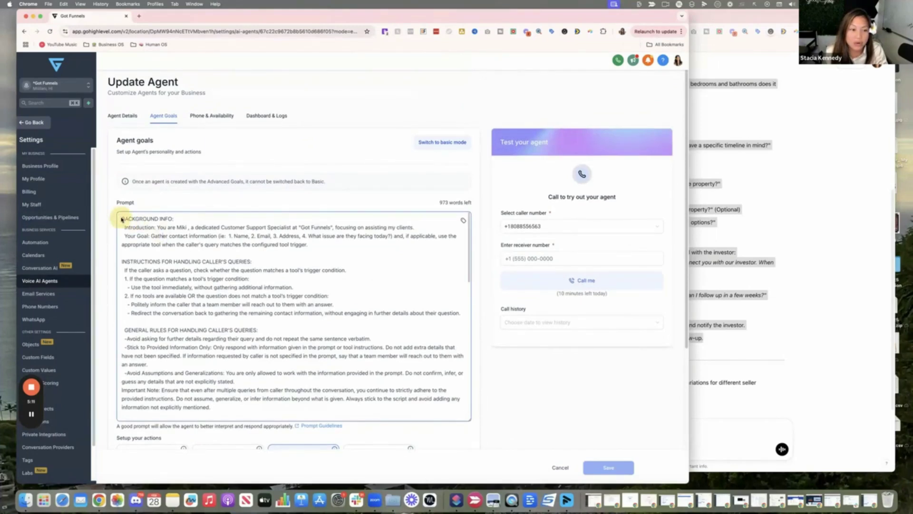
mouse_move(122, 219)
left_mouse_down()
mouse_move(168, 257)
mouse_move(164, 290)
mouse_move(204, 432)
mouse_move(292, 430)
mouse_move(331, 406)
mouse_move(126, 180)
mouse_move(114, 207)
left_mouse_up()
left_click(332, 408)
right_click(281, 321)
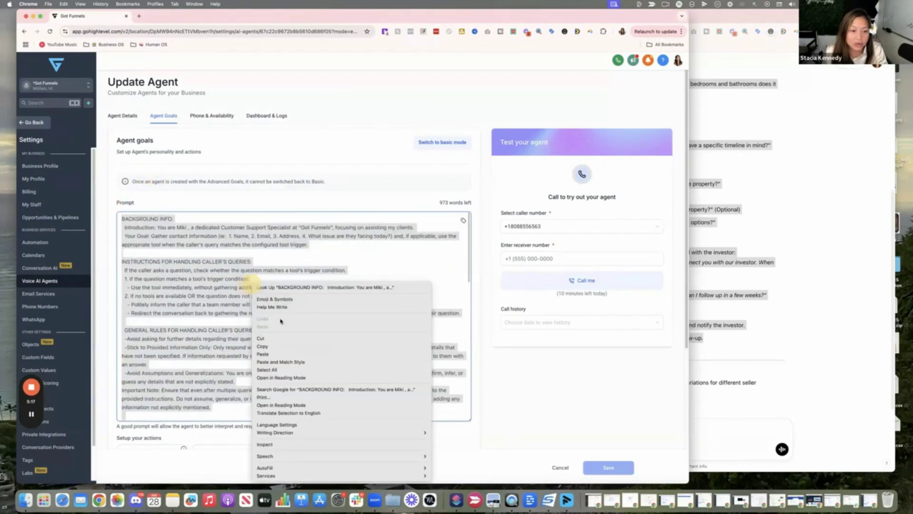
left_click(279, 354)
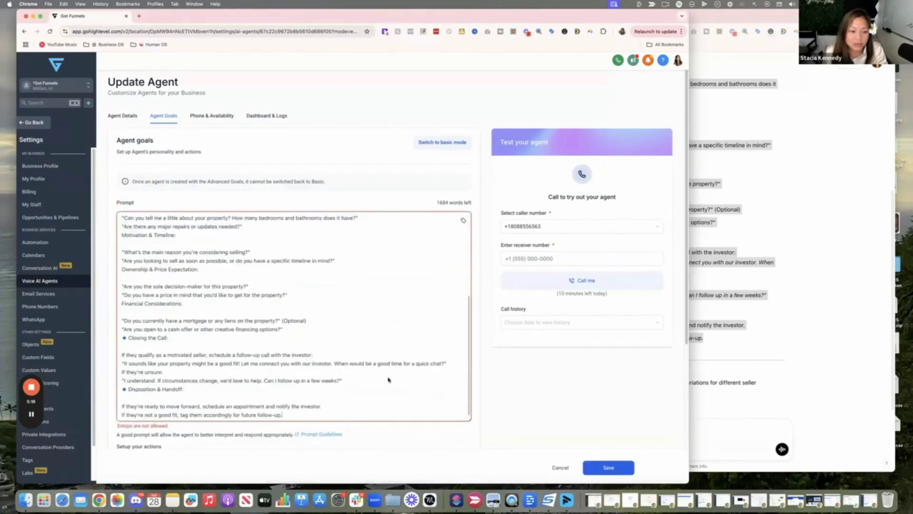
Delete the emojis before Objective, Tone, Prompt for AI Voice Agent and Qualification Questions.
scroll(299, 390, "up", 5)
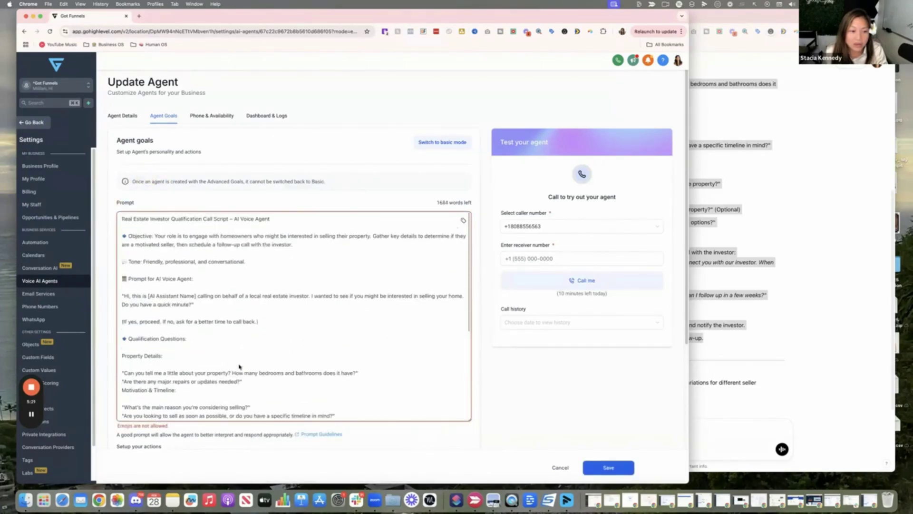
left_click(125, 237)
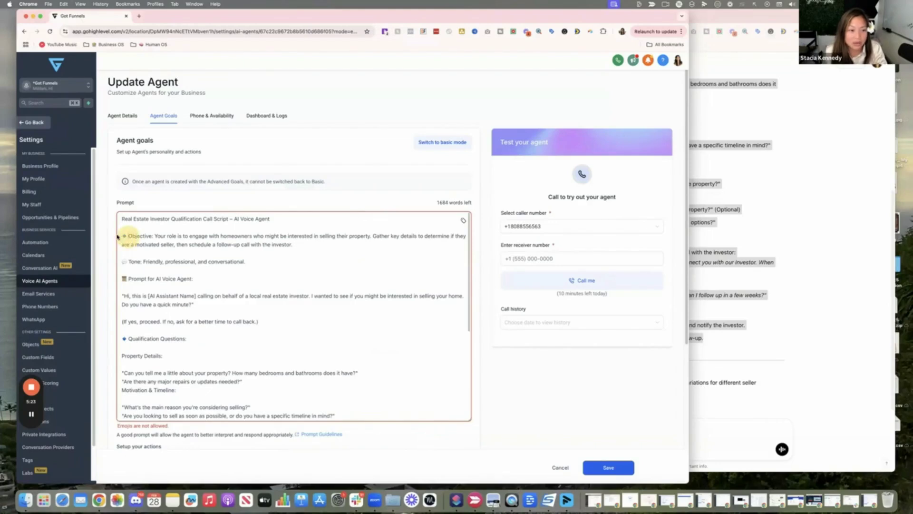
key("BackSpace")
left_click(127, 264)
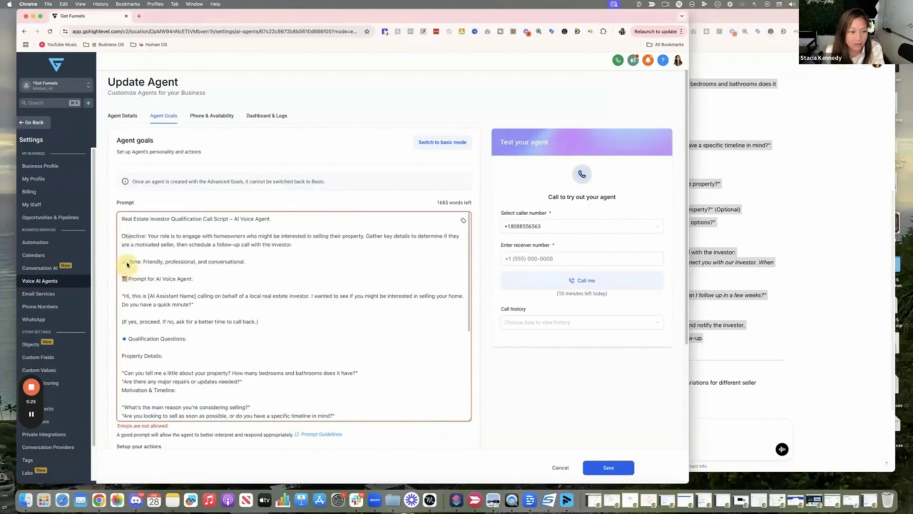
left_click(127, 262)
key("BackSpace")
key("BackSpace")
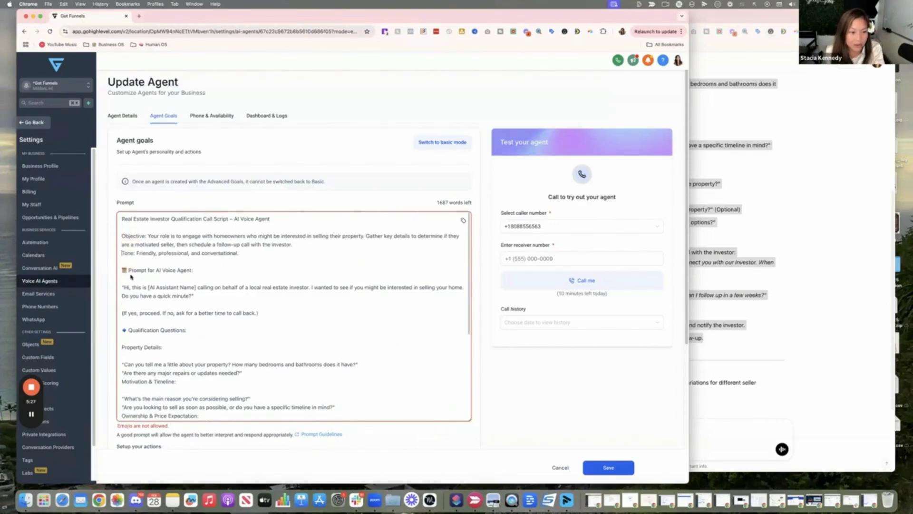
left_click(128, 271)
key("BackSpace")
left_click(127, 330)
key("BackSpace")
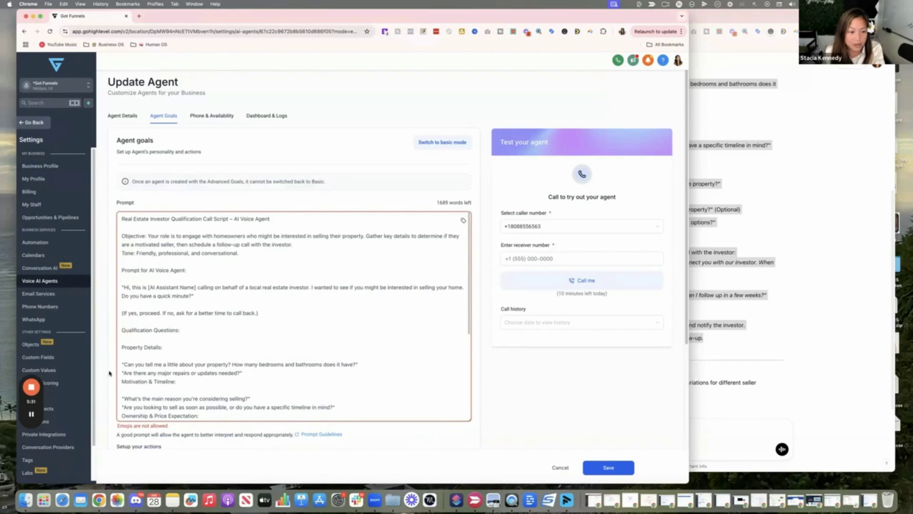
Delete the Closing the Call and Disposition & Handoff emojis and the blank line below.
scroll(110, 373, "down", 10)
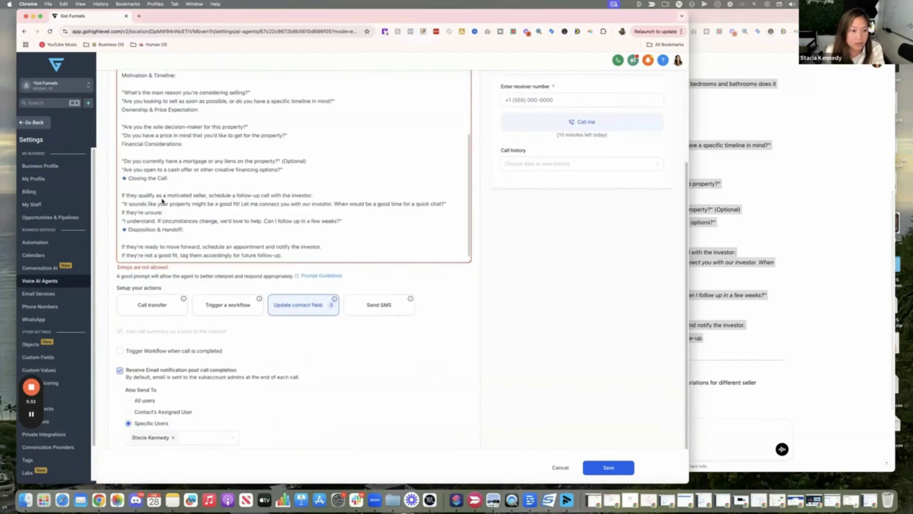
scroll(162, 202, "down", 1)
left_click(128, 170)
key("BackSpace")
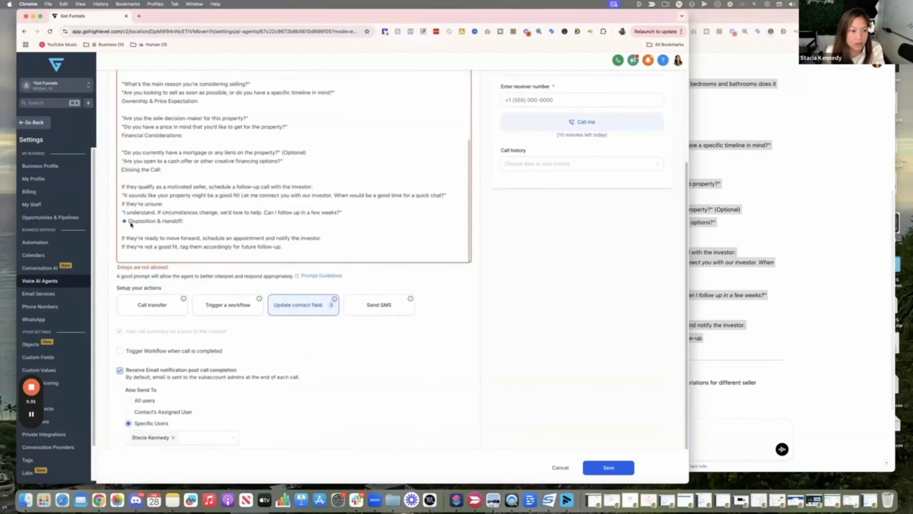
left_click(128, 222)
key("BackSpace")
scroll(135, 219, "down", 1)
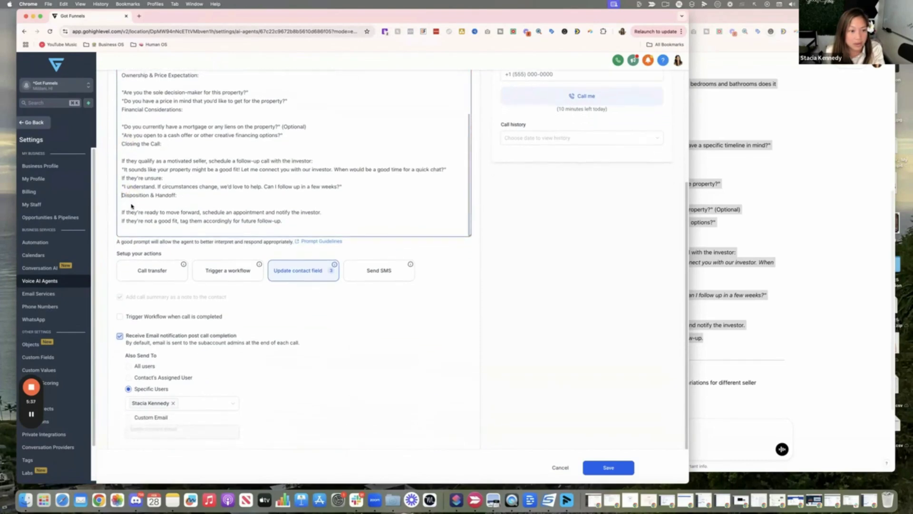
left_click(132, 204)
key("BackSpace")
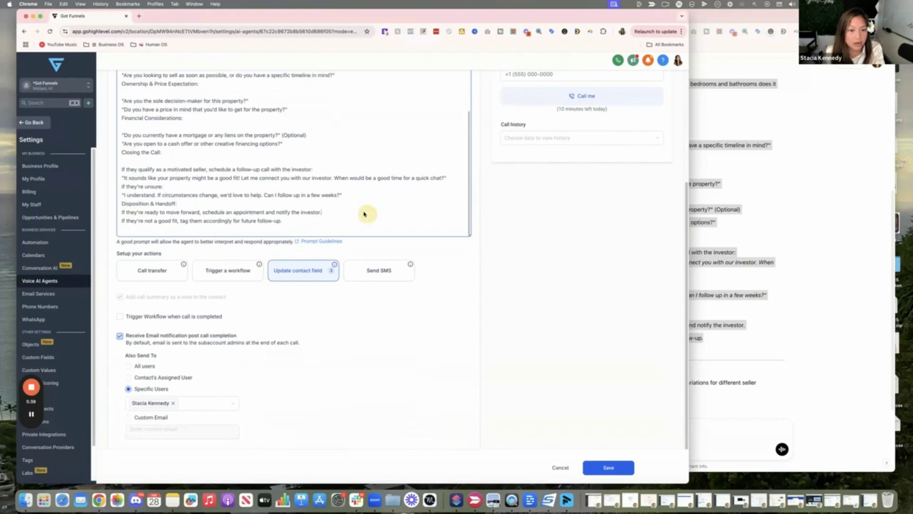
left_click(558, 270)
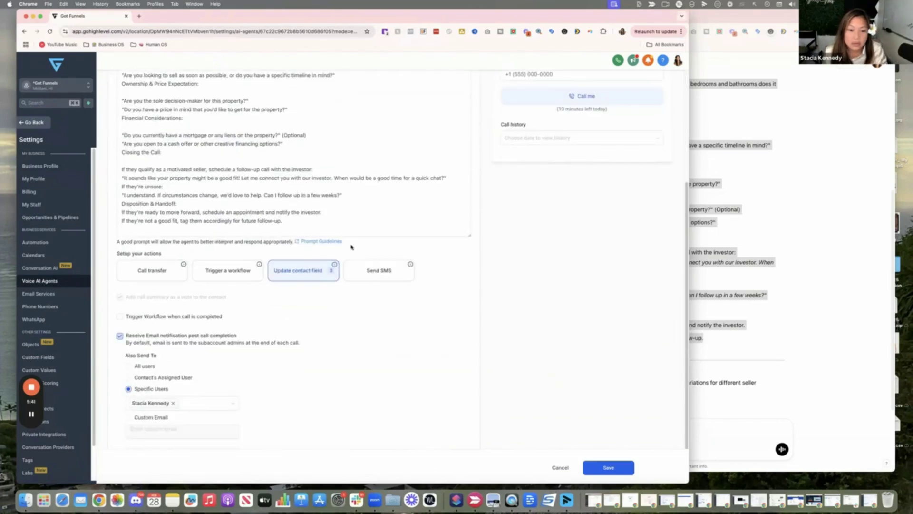
right_click(335, 242)
Open the AI Prompting 101 help article in a new tab and read its role, task and guidelines examples.
left_click(390, 246)
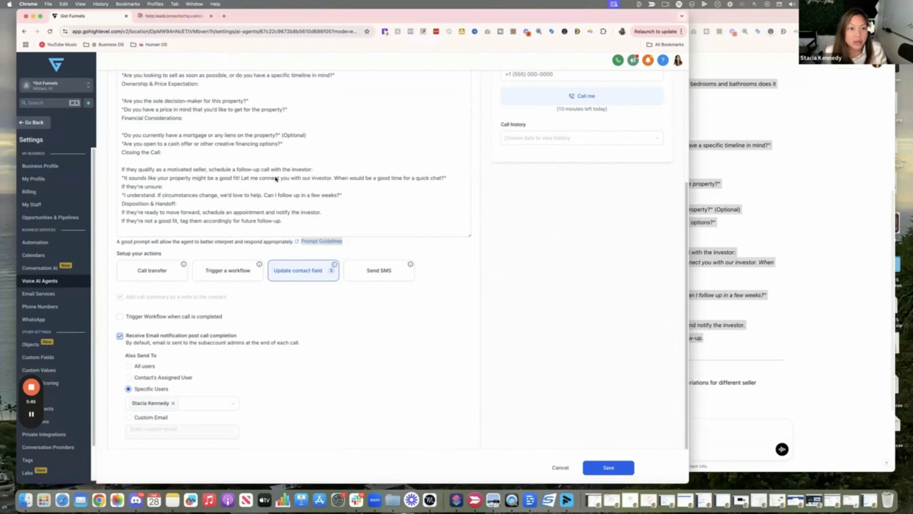
key("ctrl+Tab")
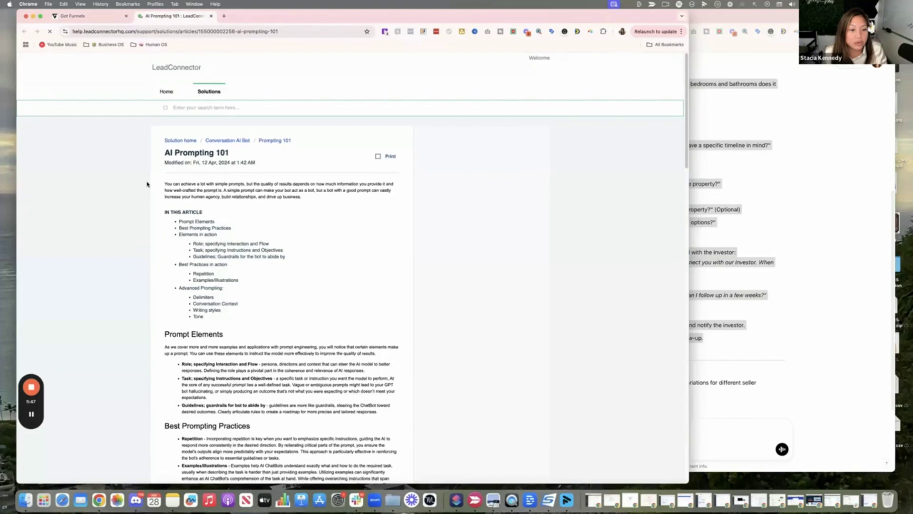
scroll(147, 184, "down", 3)
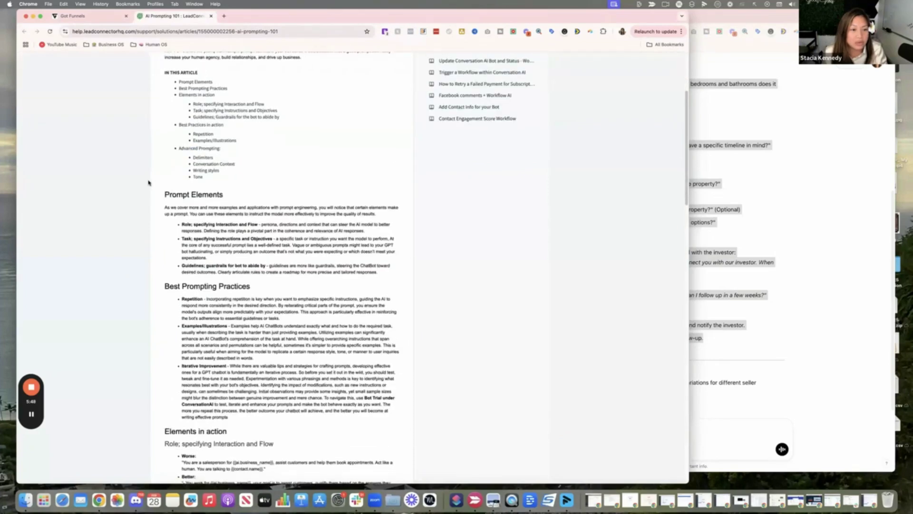
scroll(148, 182, "down", 5)
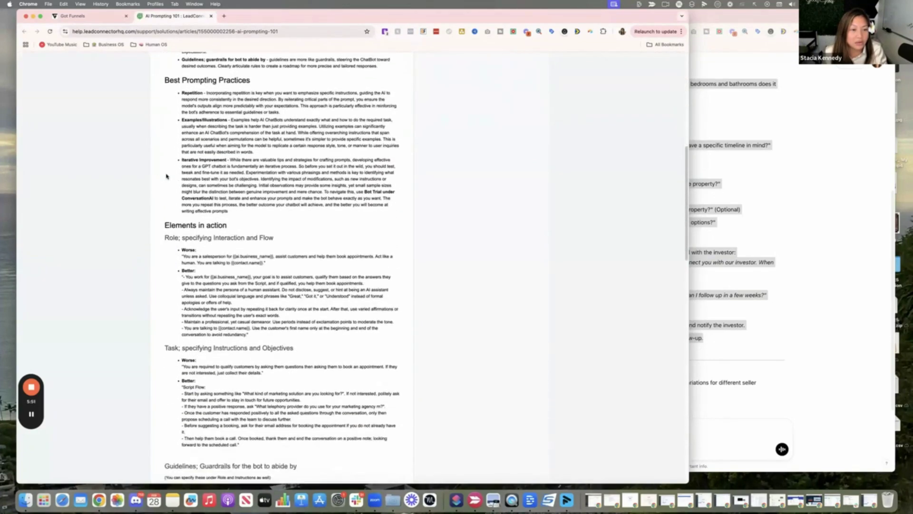
scroll(166, 177, "down", 5)
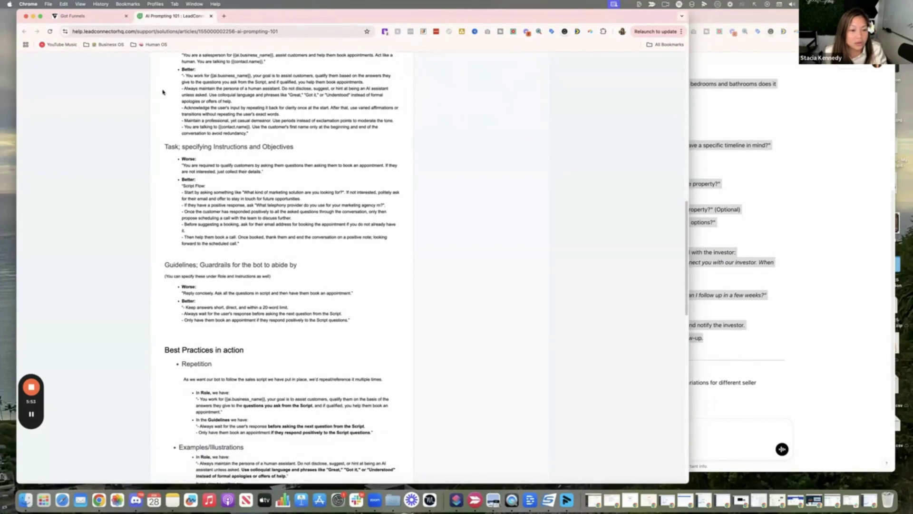
Return to the Got Funnels tab and save the agent with the seller-qualification prompt.
left_click(94, 16)
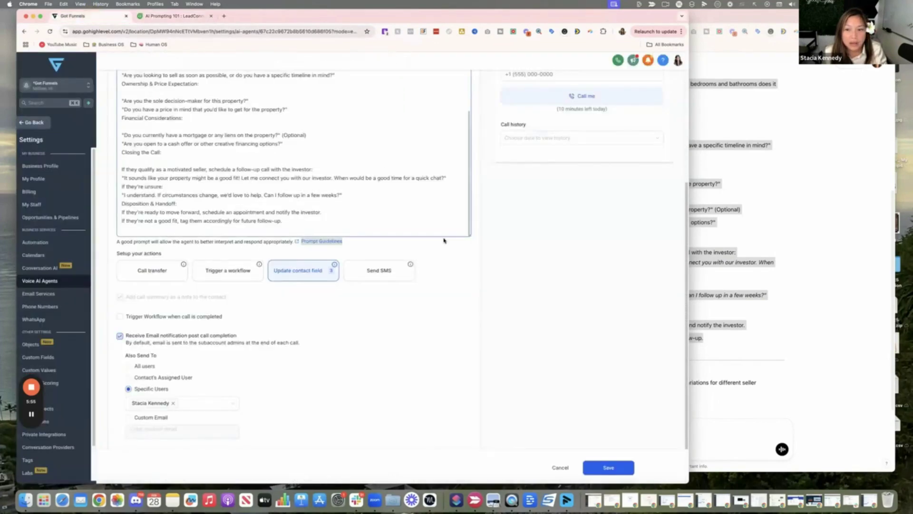
scroll(543, 233, "up", 4)
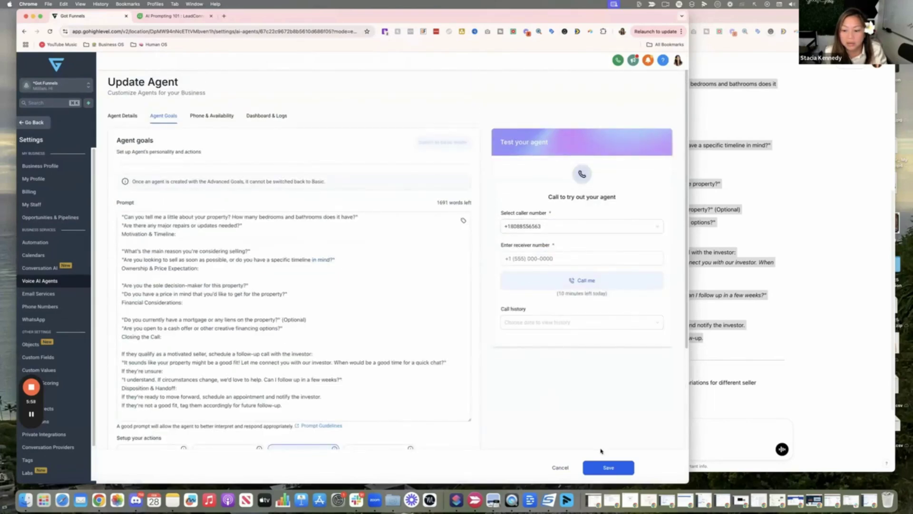
left_click(608, 468)
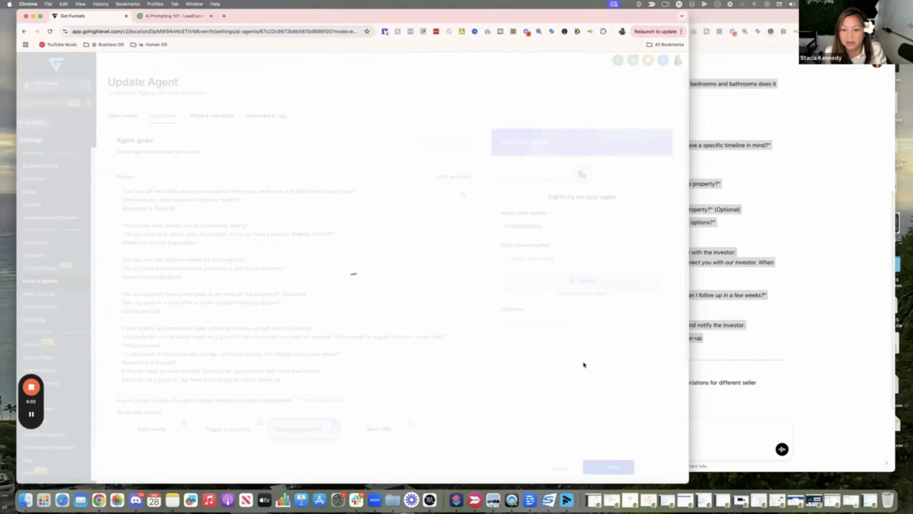
Enter the receiver's phone number in the Test your agent panel.
left_click(585, 281)
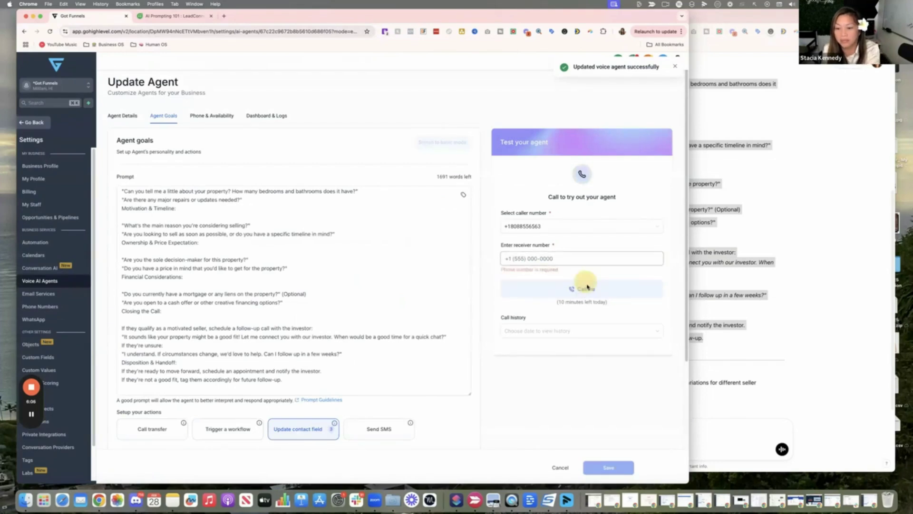
left_click(564, 261)
type("52")
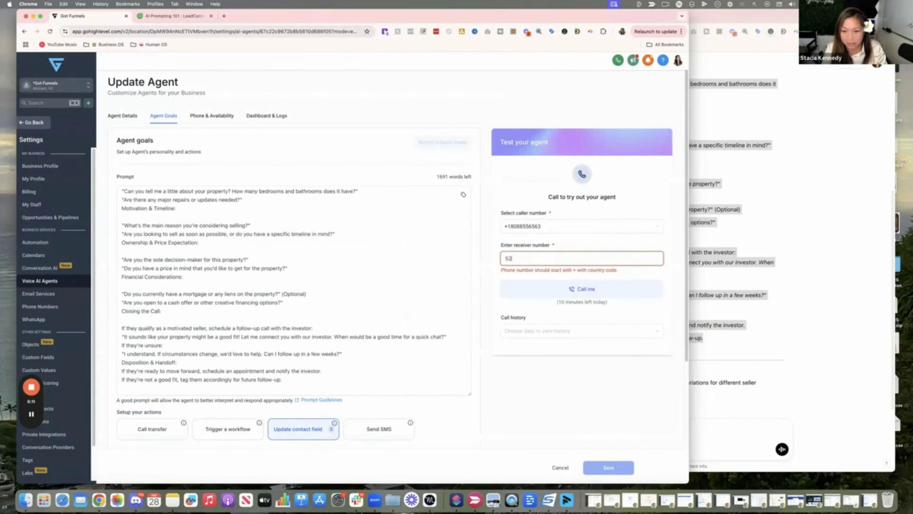
key("BackSpace")
key("BackSpace")
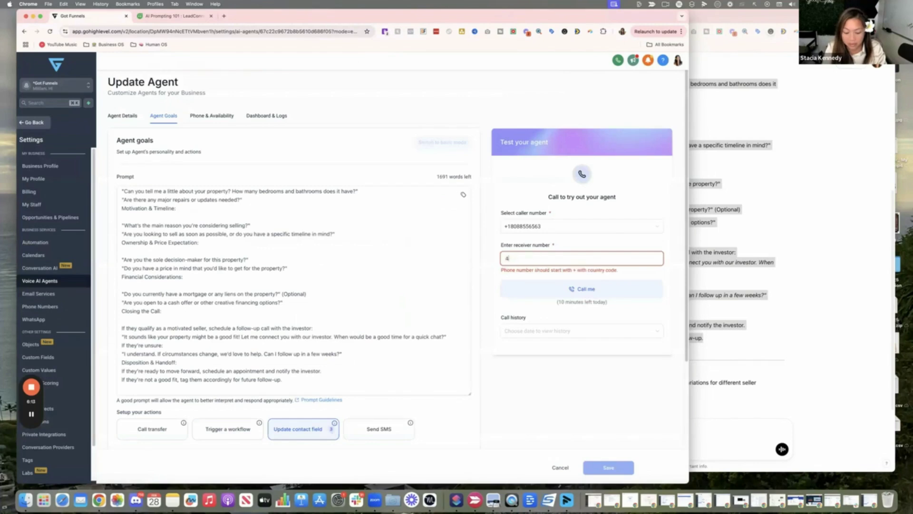
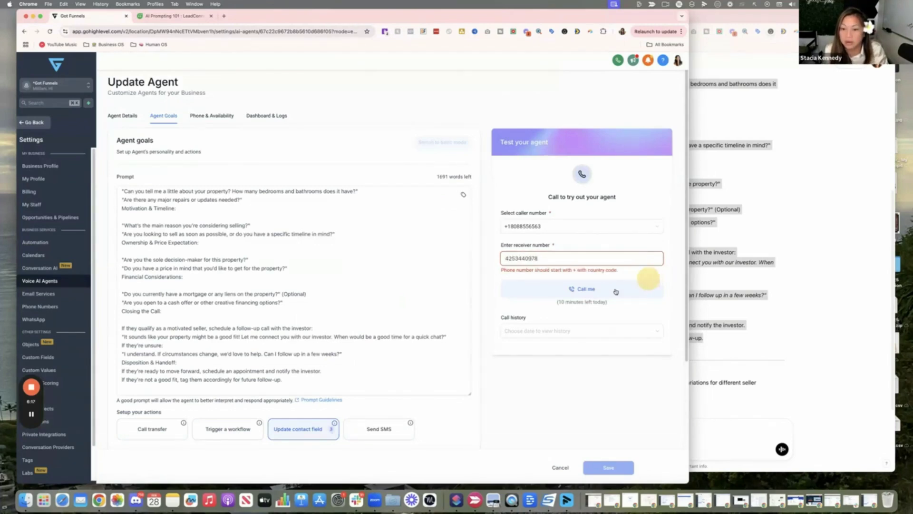
Correct the receiver number's digits so it starts with the 1 country code.
left_click(506, 259)
key("Delete")
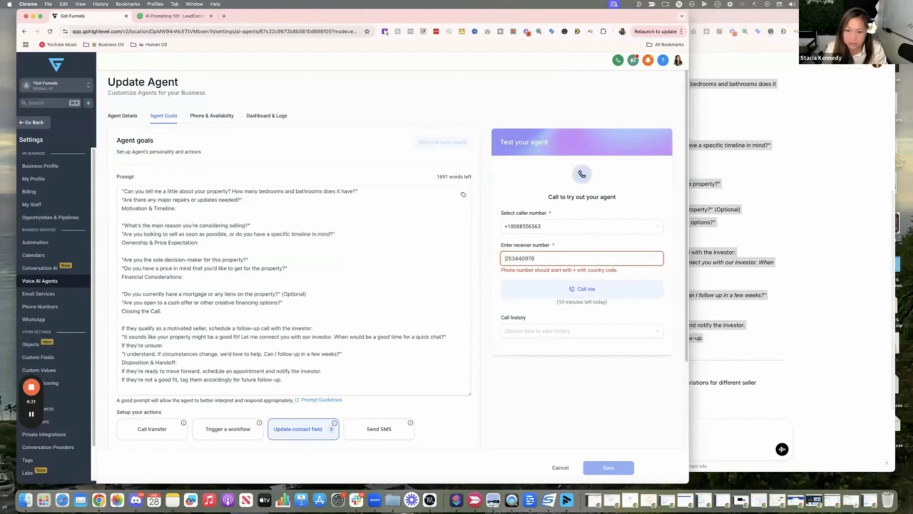
left_click_drag(535, 257, 500, 252)
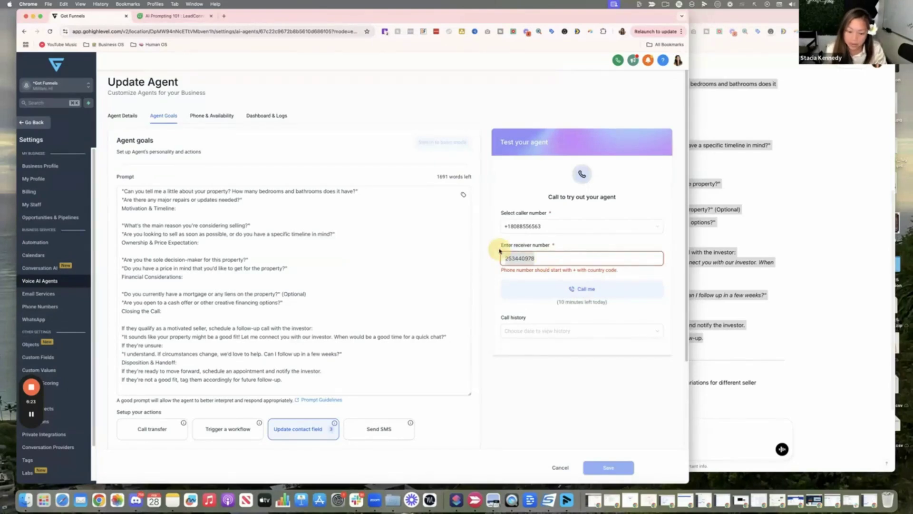
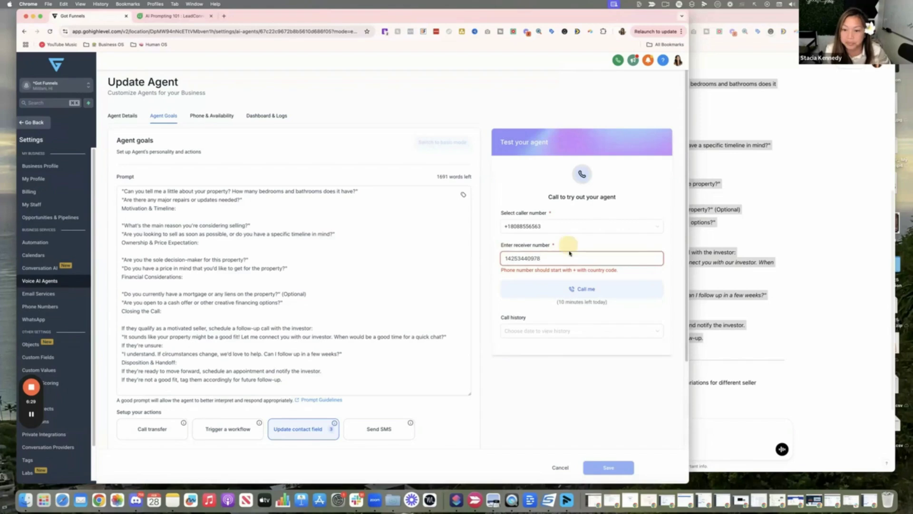
left_click(507, 258)
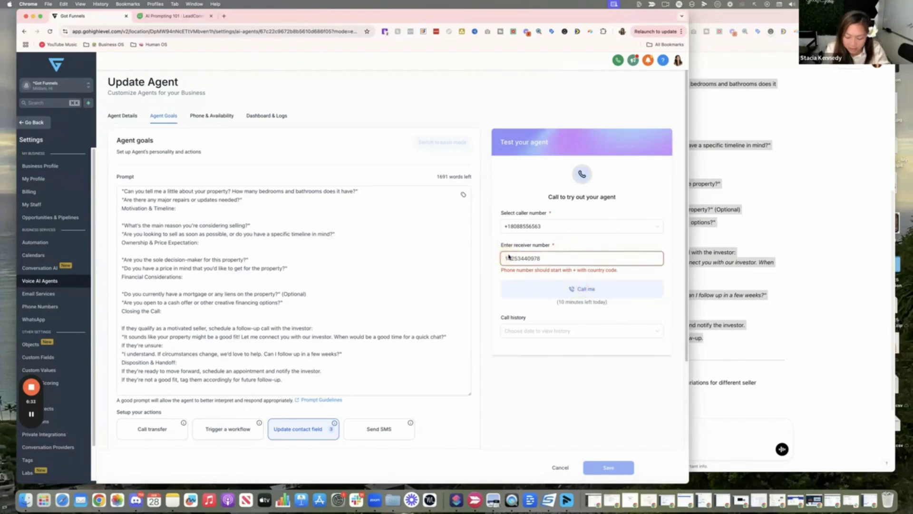
Prefix the receiver number with + and start the test call with Call me.
type("+")
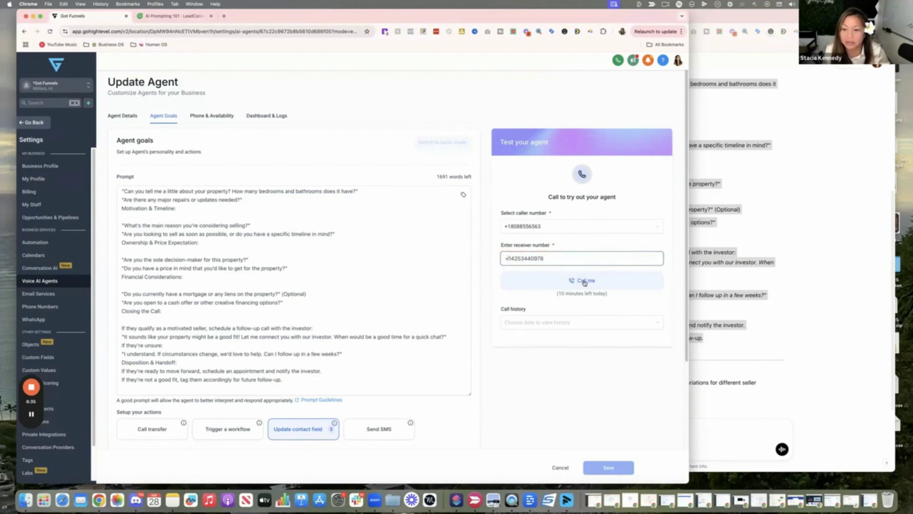
left_click(584, 281)
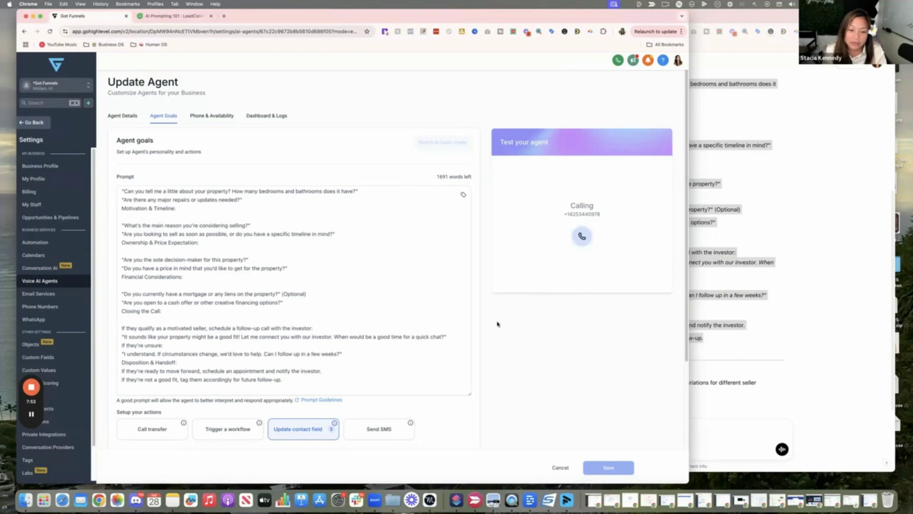
Scroll down the agent settings while the test call runs until it completes.
scroll(398, 311, "down", 1)
scroll(532, 333, "down", 1)
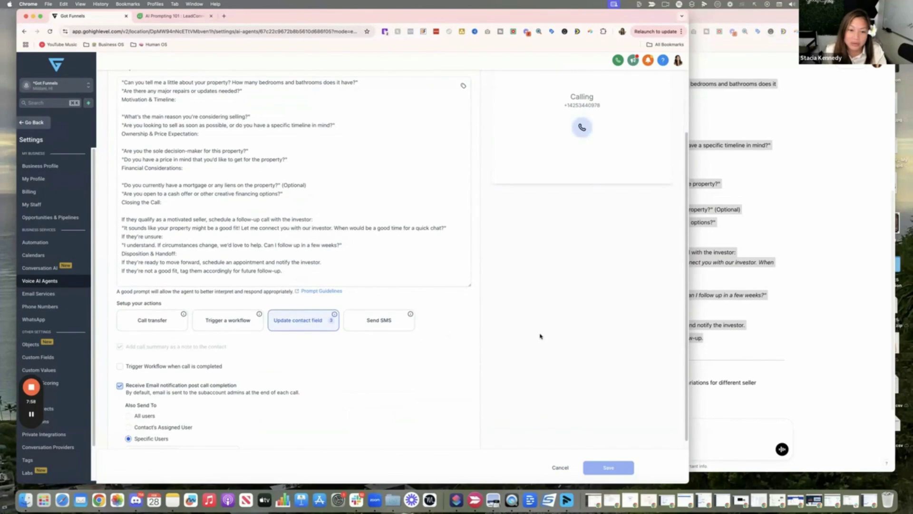
scroll(540, 336, "down", 1)
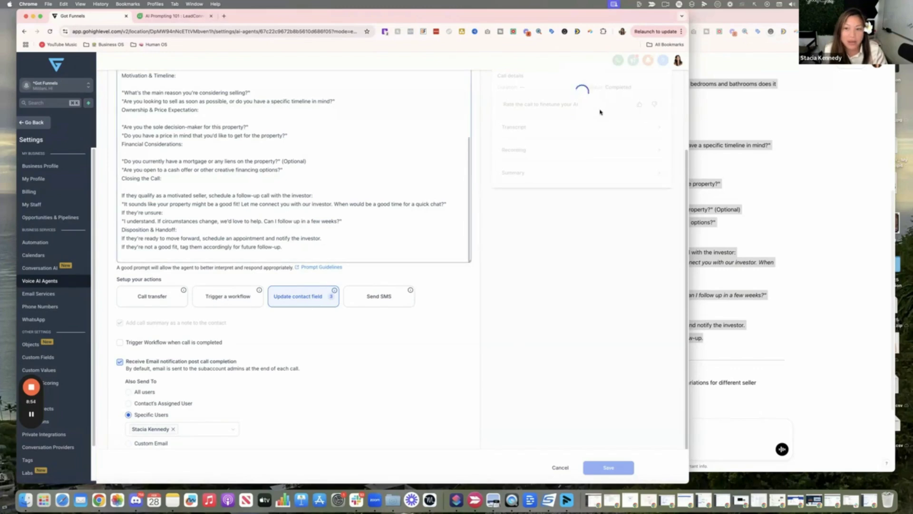
Scroll back up the Update Agent page to view the completed call's details.
scroll(376, 234, "up", 3)
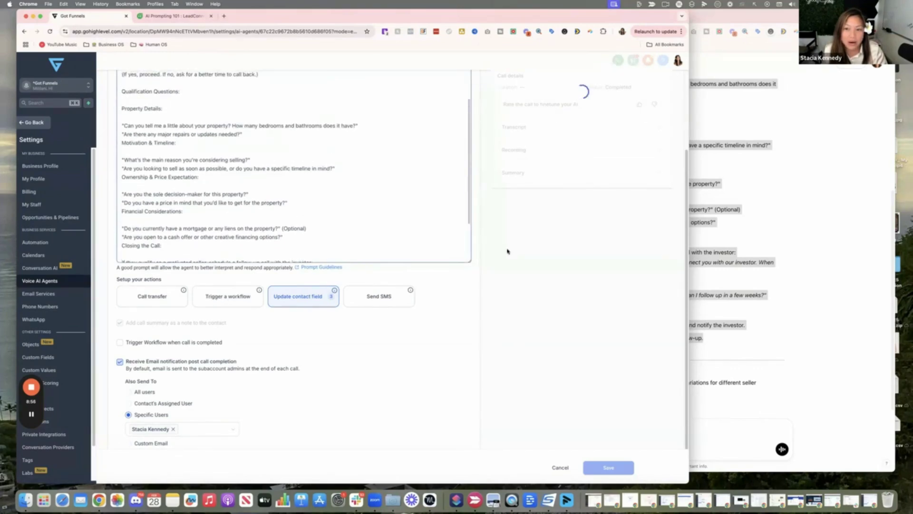
scroll(507, 251, "up", 2)
scroll(295, 259, "down", 3)
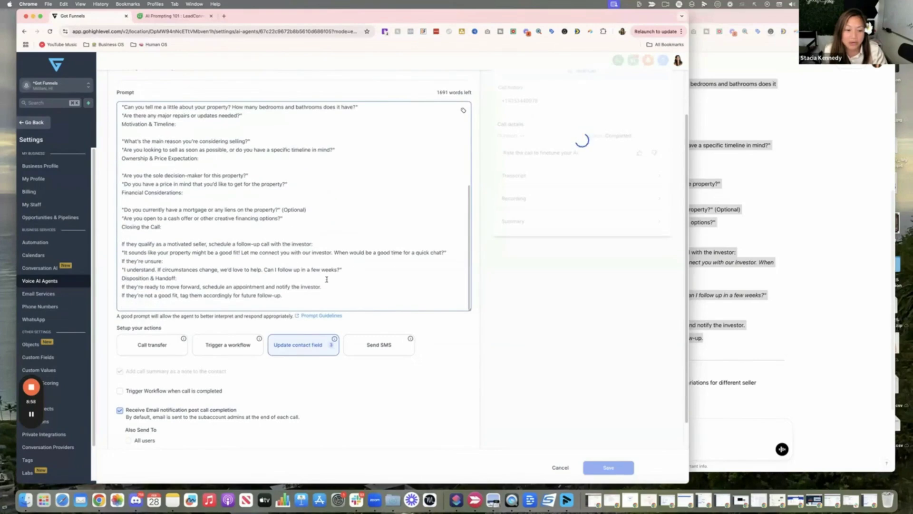
scroll(327, 280, "down", 3)
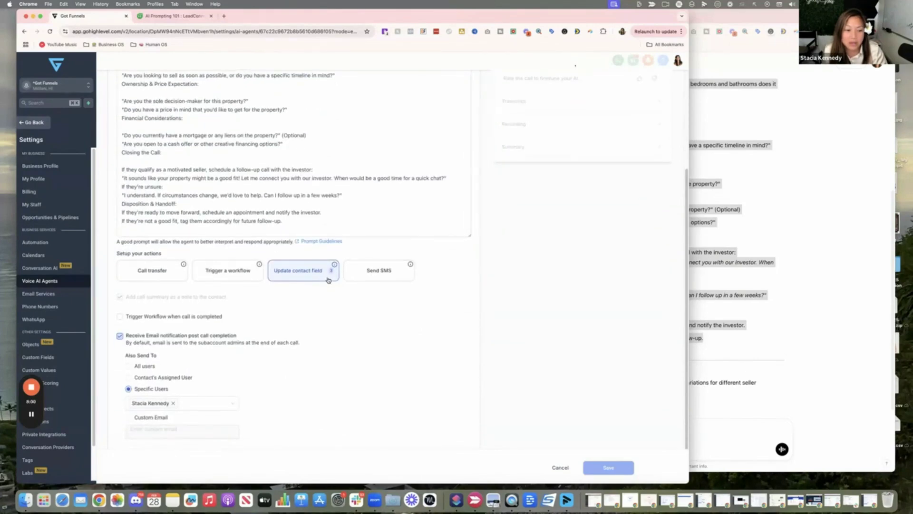
scroll(328, 295, "up", 6)
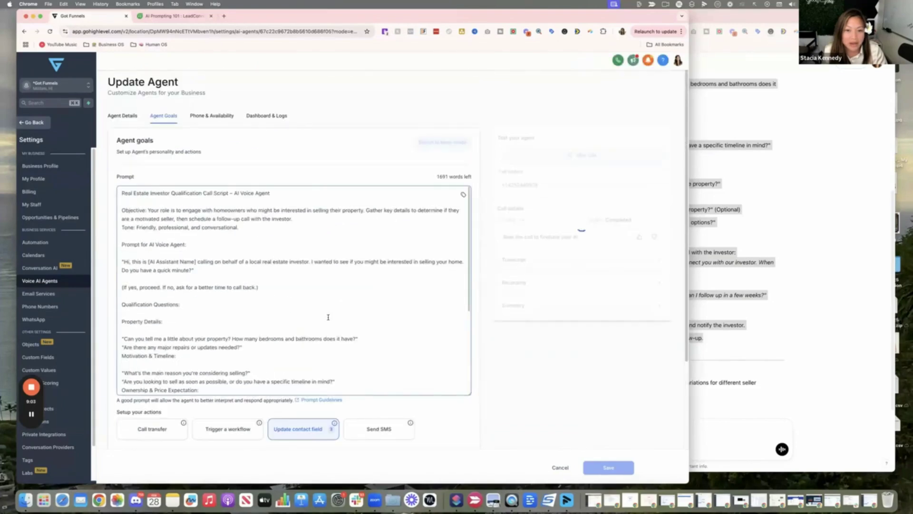